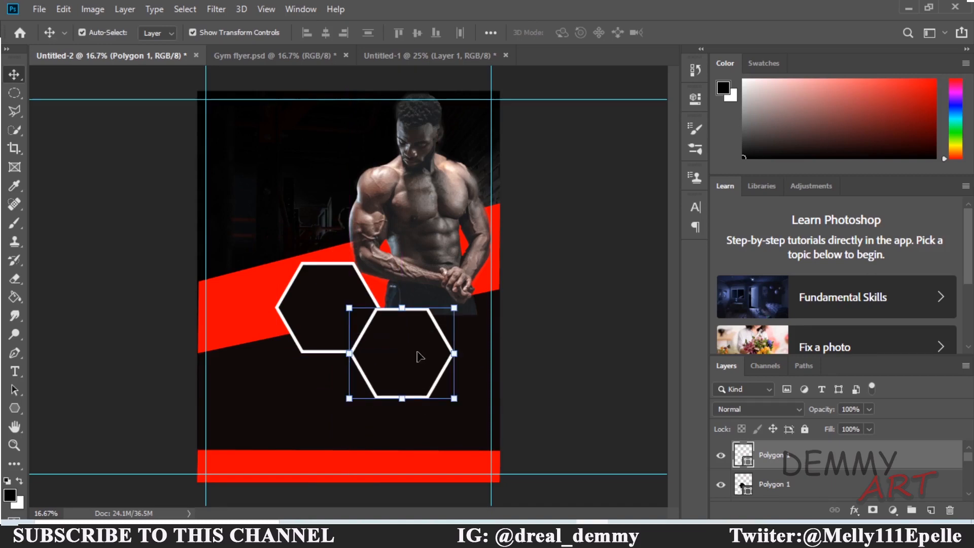
Drag a duplicate of the hexagon up and to the right to form a three-hexagon cluster.
{"action": "key", "text": "ctrl"}
{"action": "left_click_drag", "start_coordinate": [417, 358], "coordinate": [451, 253]}
{"action": "left_click_drag", "start_coordinate": [966, 461], "coordinate": [966, 491]}
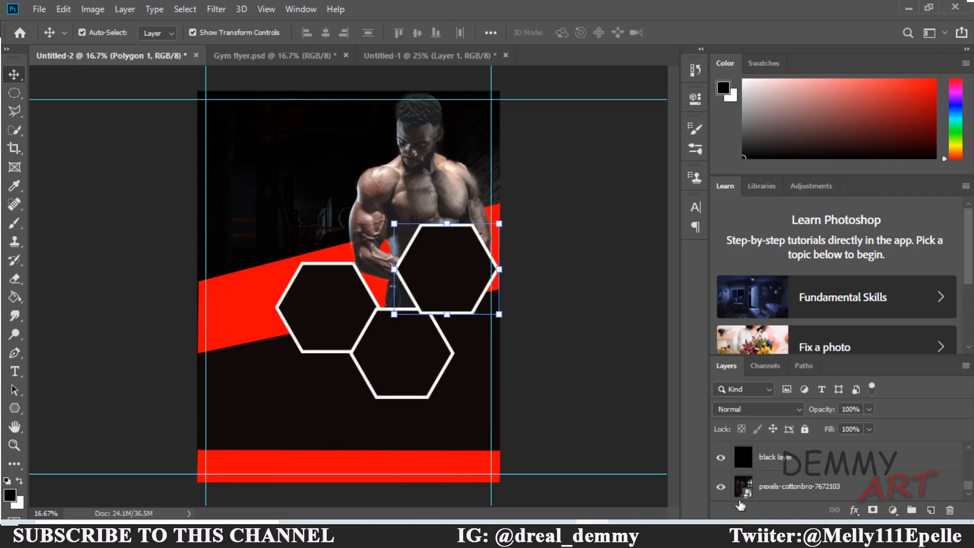
Select the pexels-cottonbro photo, black layer, Shape 1–3 and Layer 1 layers together.
{"action": "left_click", "coordinate": [793, 491]}
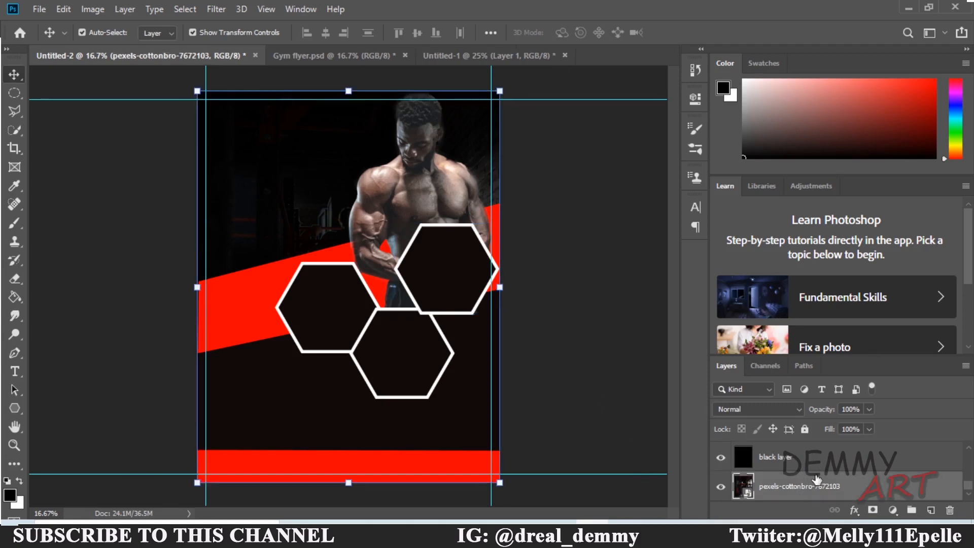
{"action": "left_click", "coordinate": [805, 467]}
{"action": "left_click", "coordinate": [809, 488]}
{"action": "left_click", "coordinate": [807, 468], "text": "shift"}
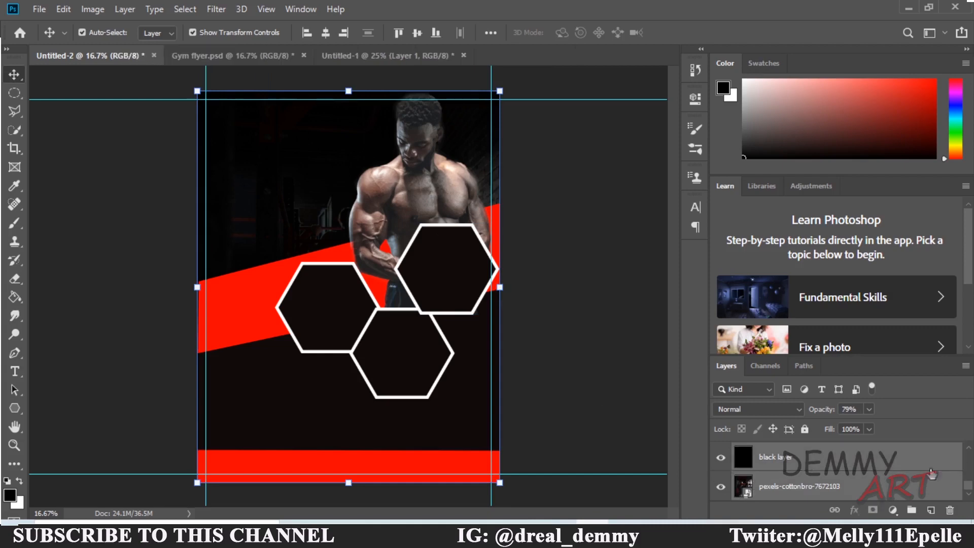
{"action": "scroll", "coordinate": [965, 489], "scroll_direction": "up", "scroll_amount": 1}
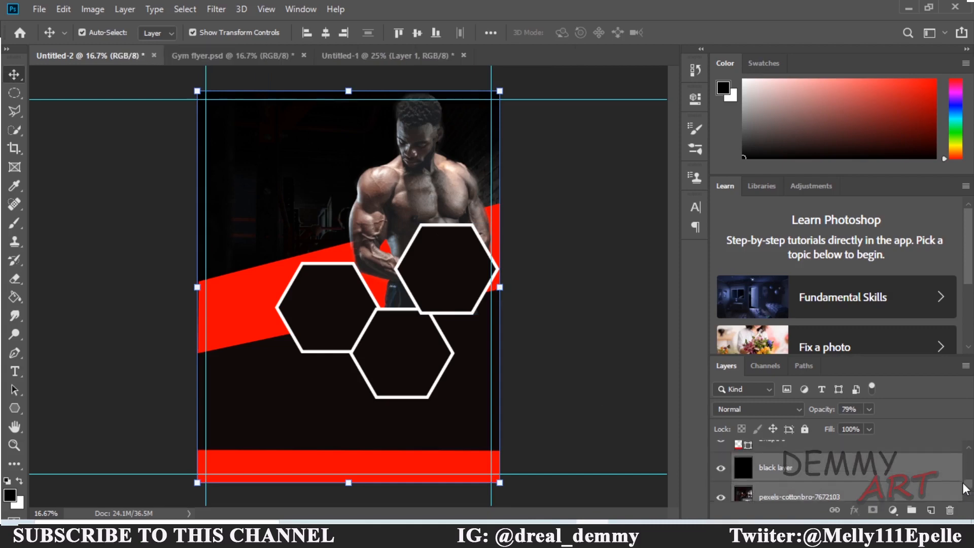
{"action": "scroll", "coordinate": [966, 489], "scroll_direction": "up", "scroll_amount": 1}
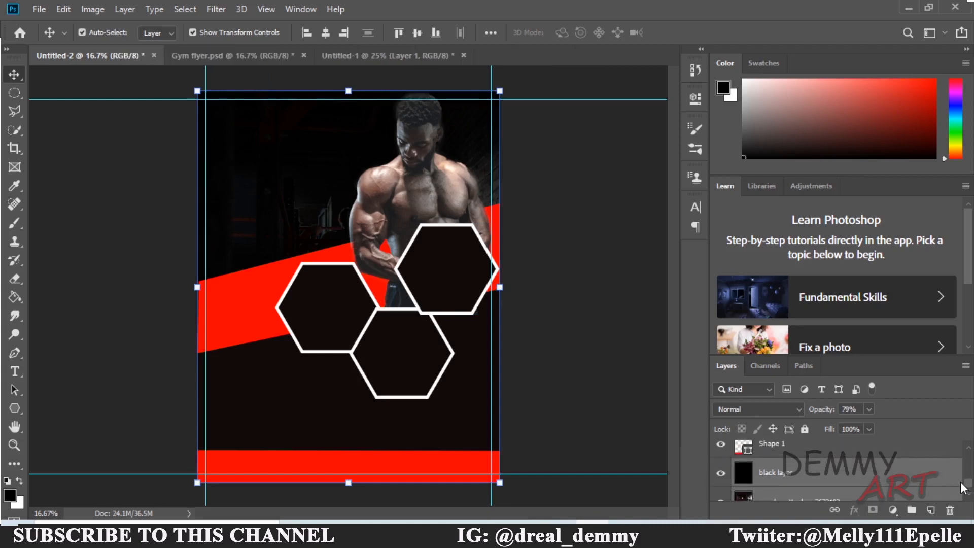
{"action": "left_click", "coordinate": [849, 465]}
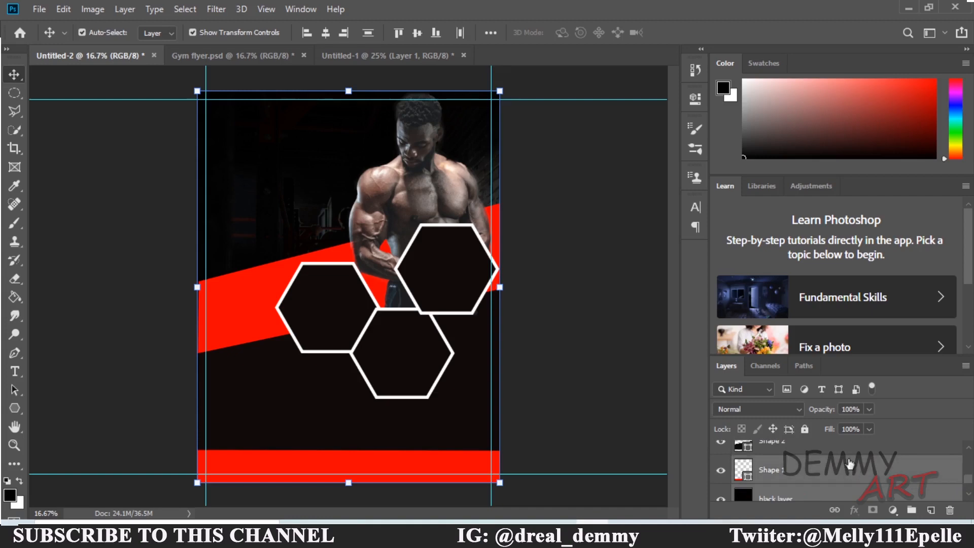
{"action": "left_click", "coordinate": [782, 451], "text": "ctrl"}
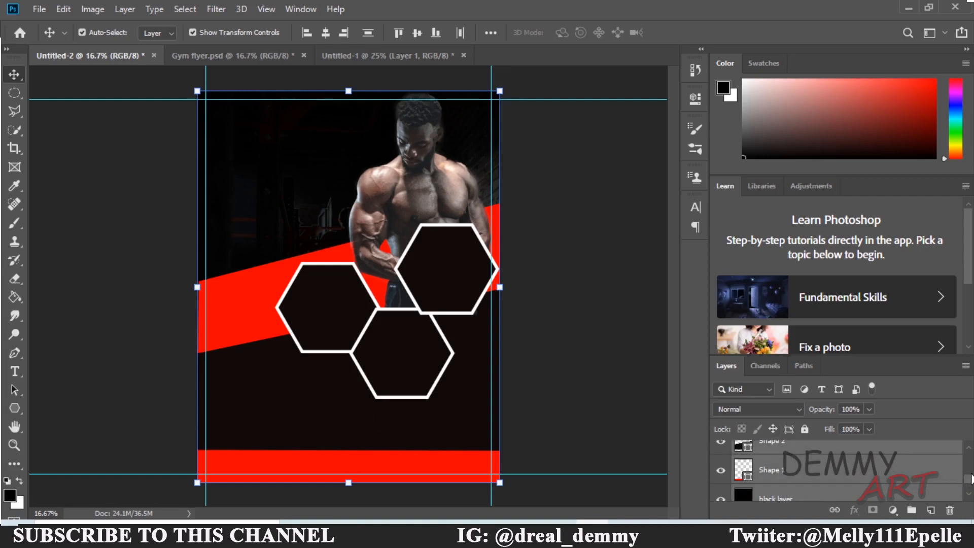
{"action": "scroll", "coordinate": [971, 478], "scroll_direction": "up", "scroll_amount": 2}
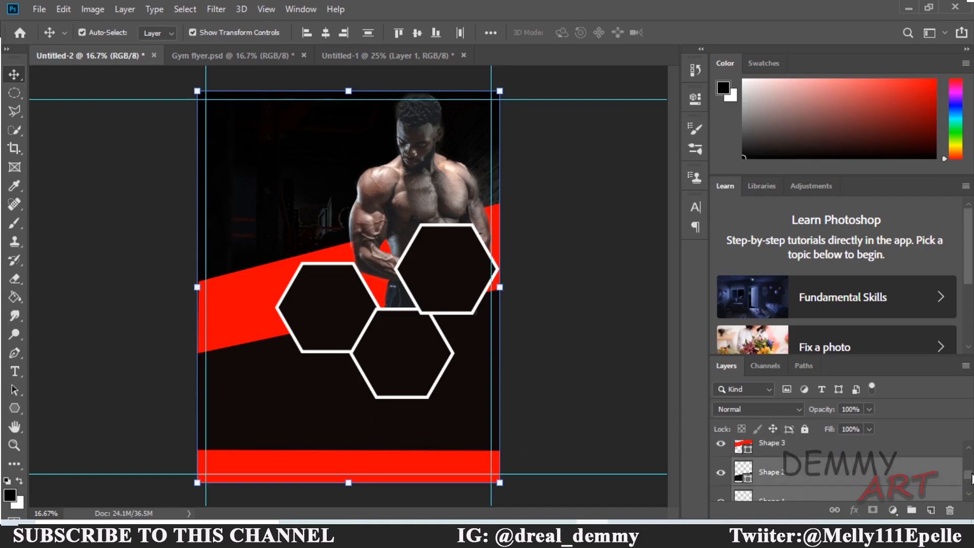
{"action": "left_click", "coordinate": [851, 482], "text": "ctrl"}
{"action": "left_click", "coordinate": [826, 452], "text": "ctrl"}
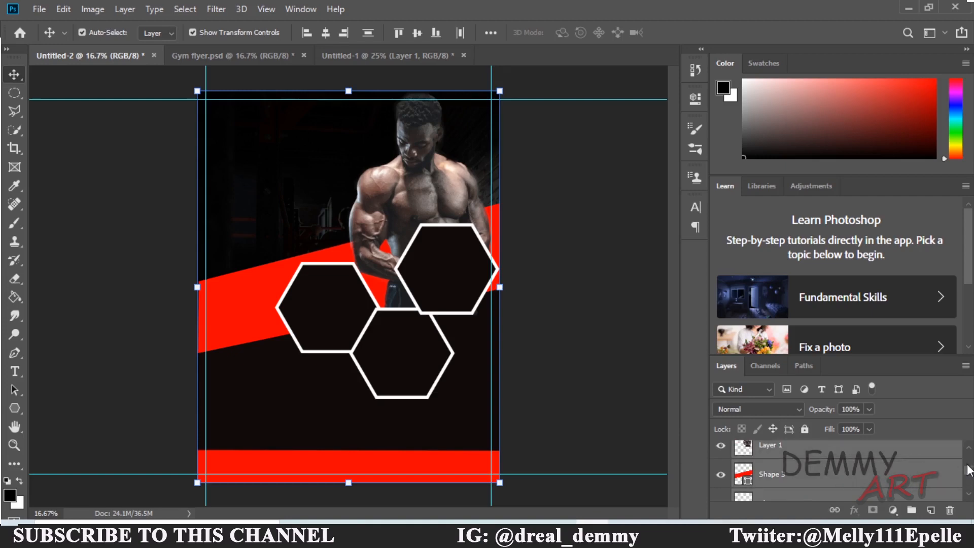
{"action": "left_click_drag", "start_coordinate": [969, 472], "coordinate": [967, 467]}
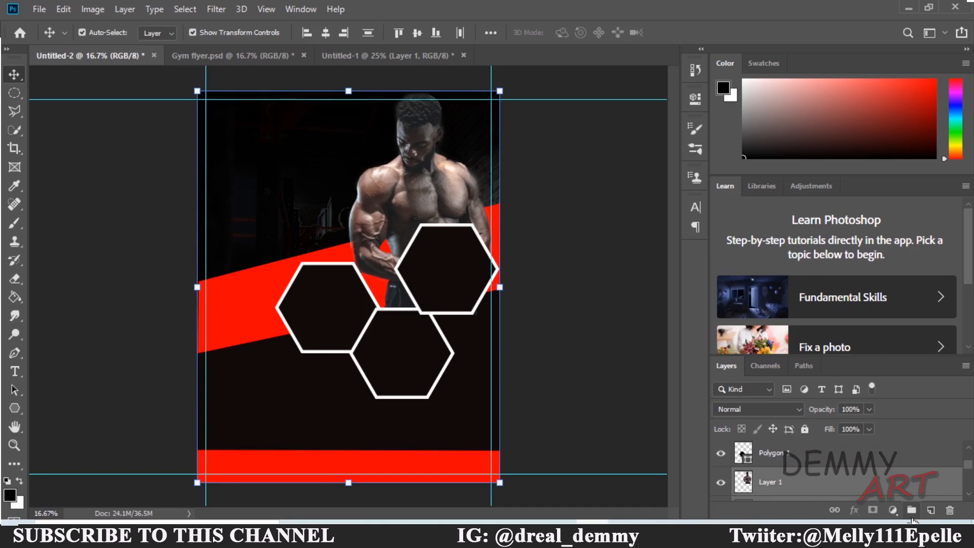
Group the selected background layers into Group 1 and lock the group.
{"action": "right_click", "coordinate": [867, 481]}
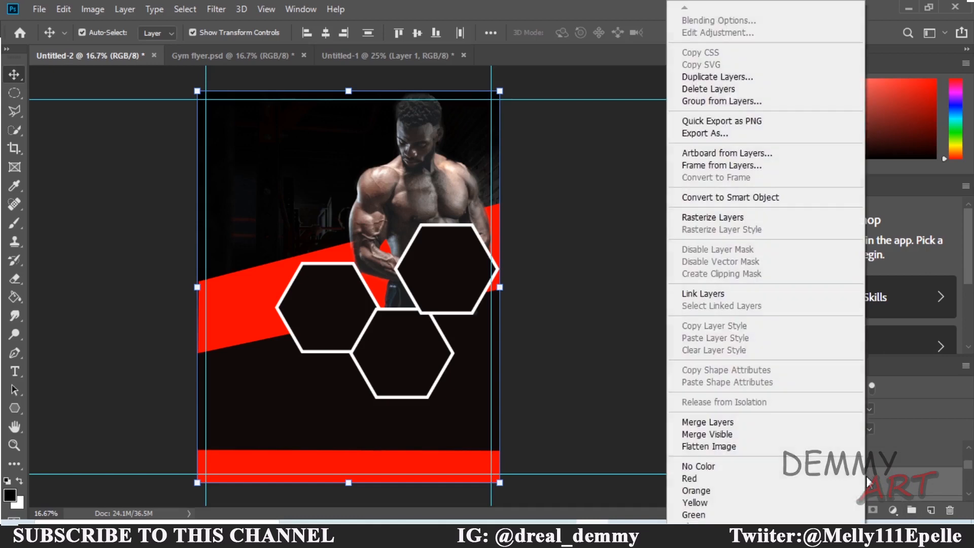
{"action": "left_click", "coordinate": [887, 499]}
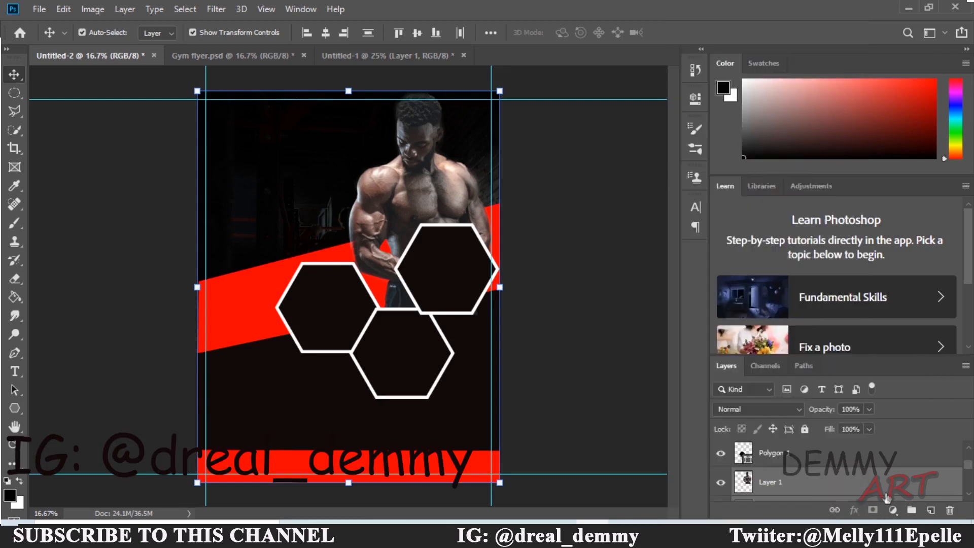
{"action": "key", "text": "ctrl+g"}
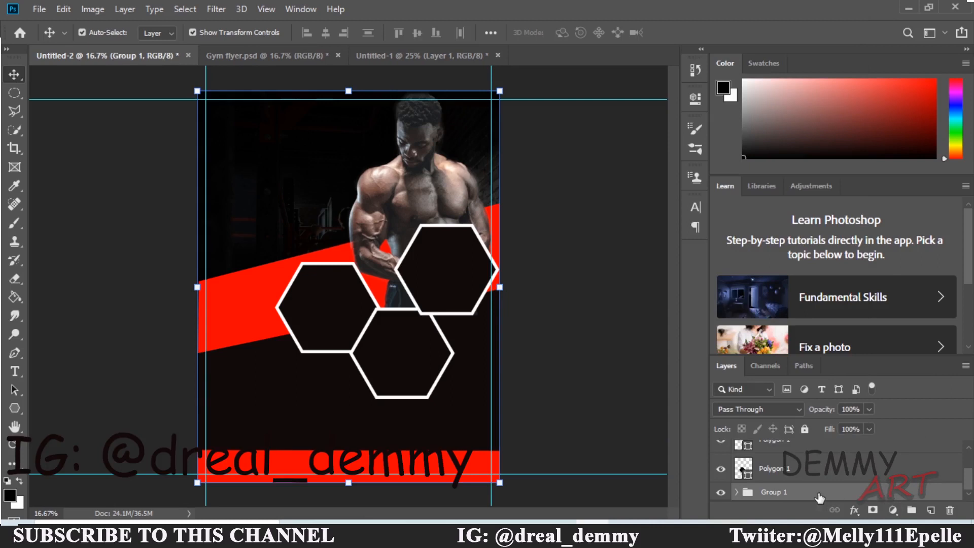
{"action": "left_click", "coordinate": [806, 430]}
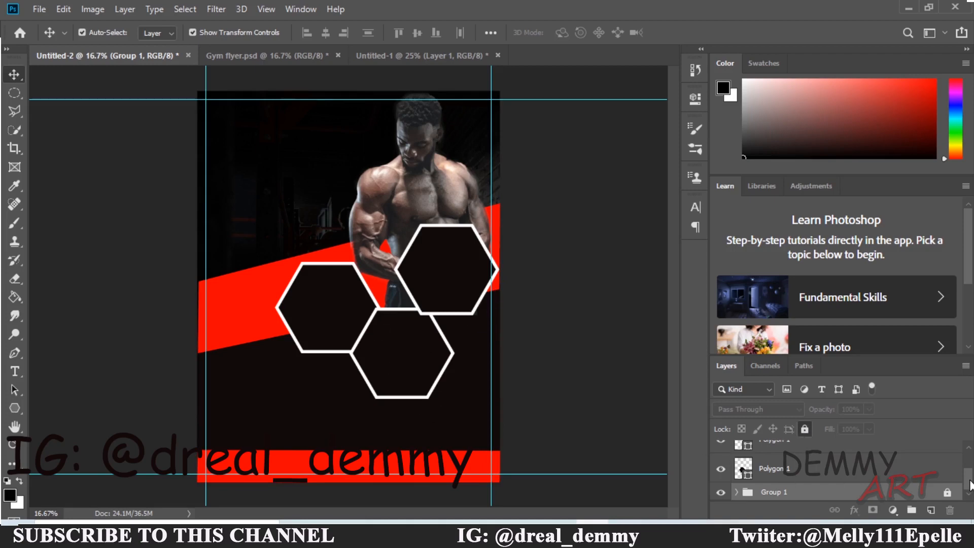
{"action": "scroll", "coordinate": [970, 485], "scroll_direction": "up", "scroll_amount": 2}
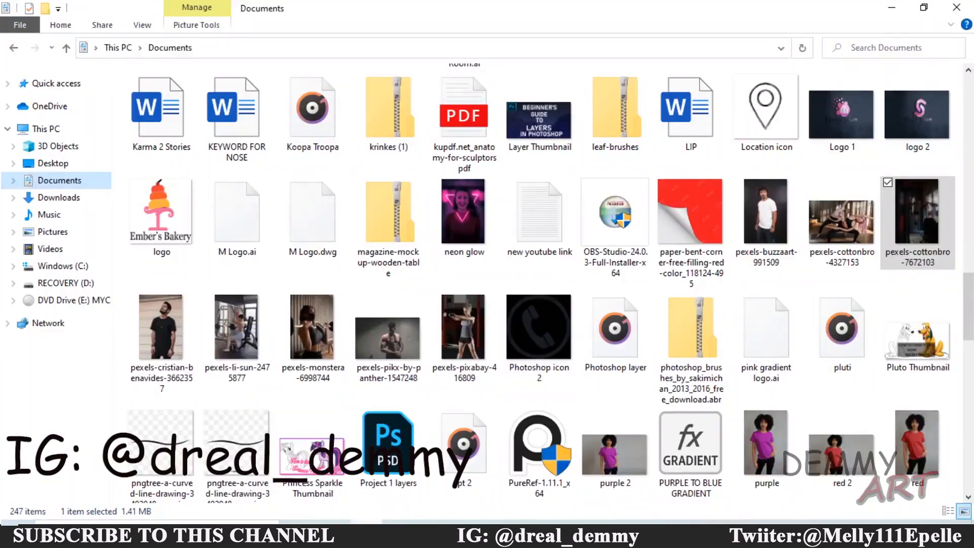
Drag pexels-pixabay-416809 from Documents onto the Photoshop window.
{"action": "left_click", "coordinate": [470, 333]}
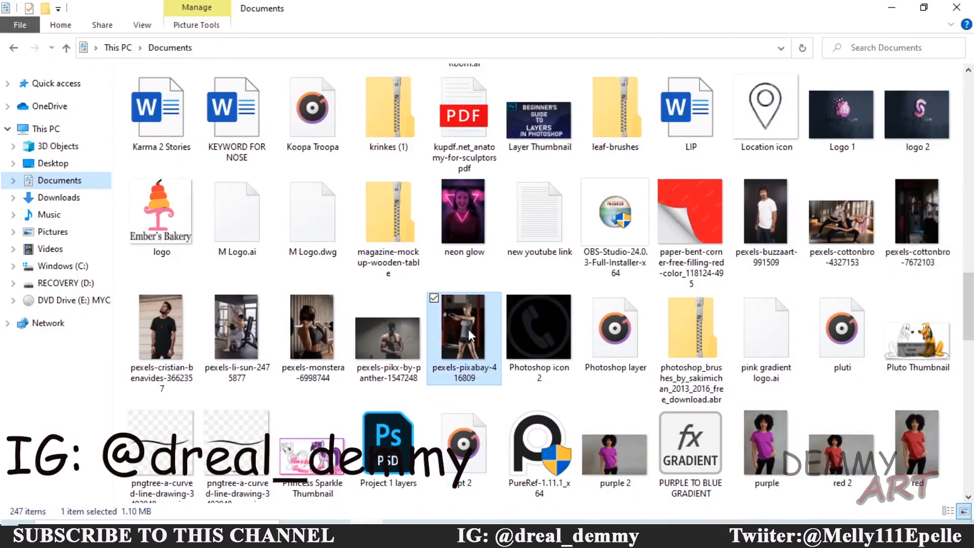
{"action": "left_click_drag", "start_coordinate": [470, 350], "coordinate": [349, 274]}
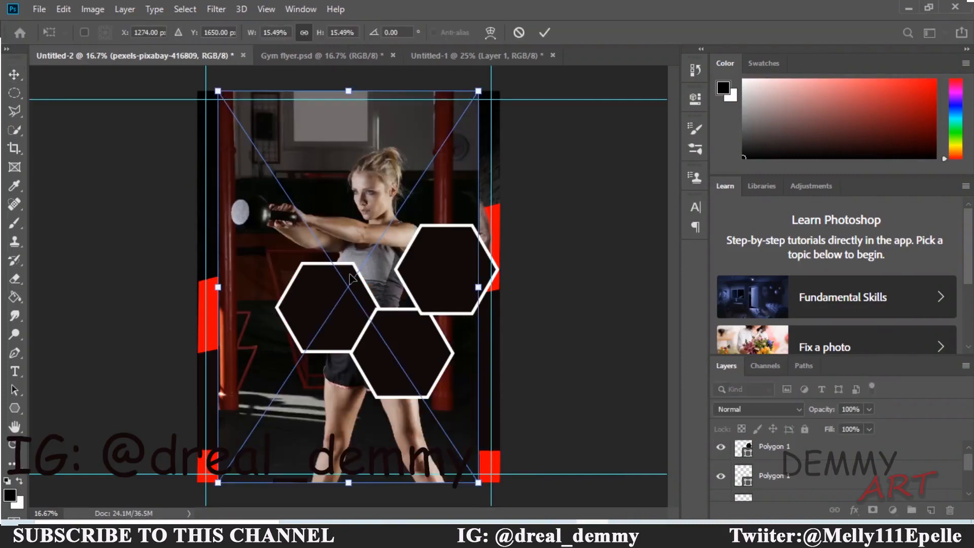
Hide the top-right and lower hexagon layers and move the kettlebell photo layer up the stack.
{"action": "scroll", "coordinate": [969, 467], "scroll_direction": "up", "scroll_amount": 1}
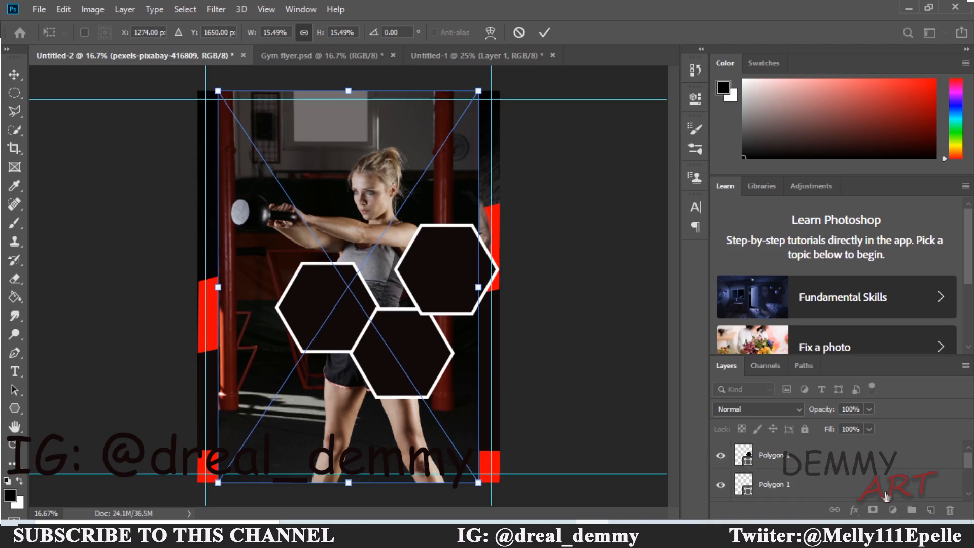
{"action": "scroll", "coordinate": [970, 472], "scroll_direction": "up", "scroll_amount": 1}
{"action": "scroll", "coordinate": [970, 472], "scroll_direction": "down", "scroll_amount": 4}
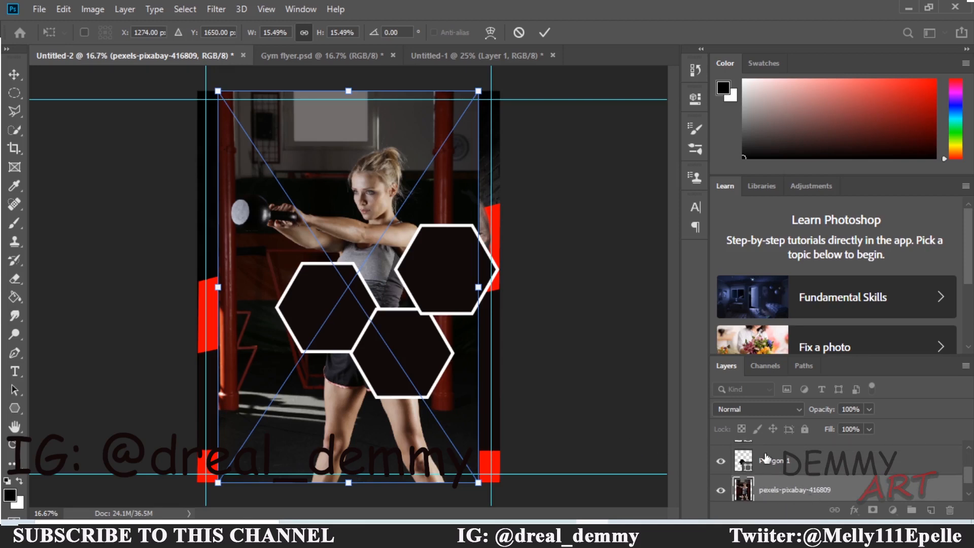
{"action": "scroll", "coordinate": [969, 481], "scroll_direction": "up", "scroll_amount": 4}
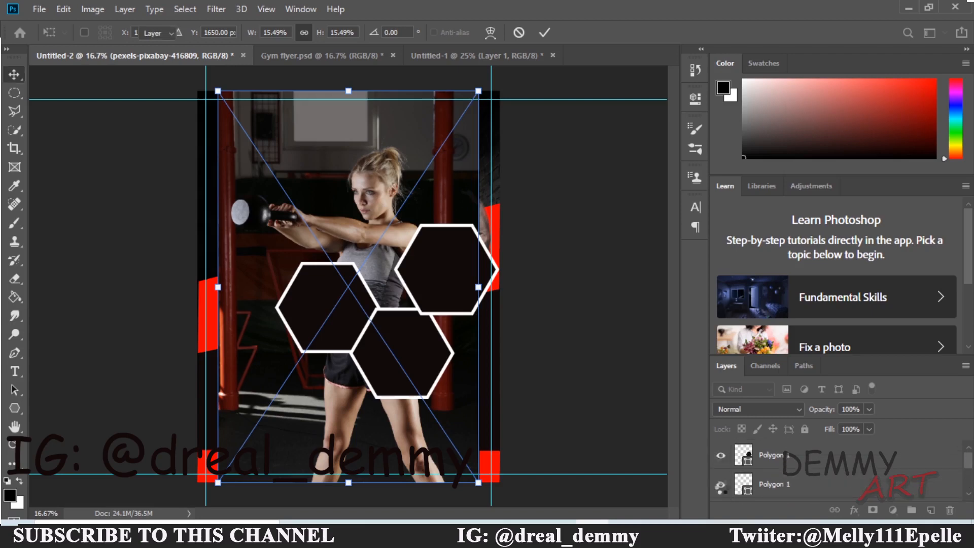
{"action": "left_click", "coordinate": [719, 457]}
{"action": "left_click", "coordinate": [720, 485]}
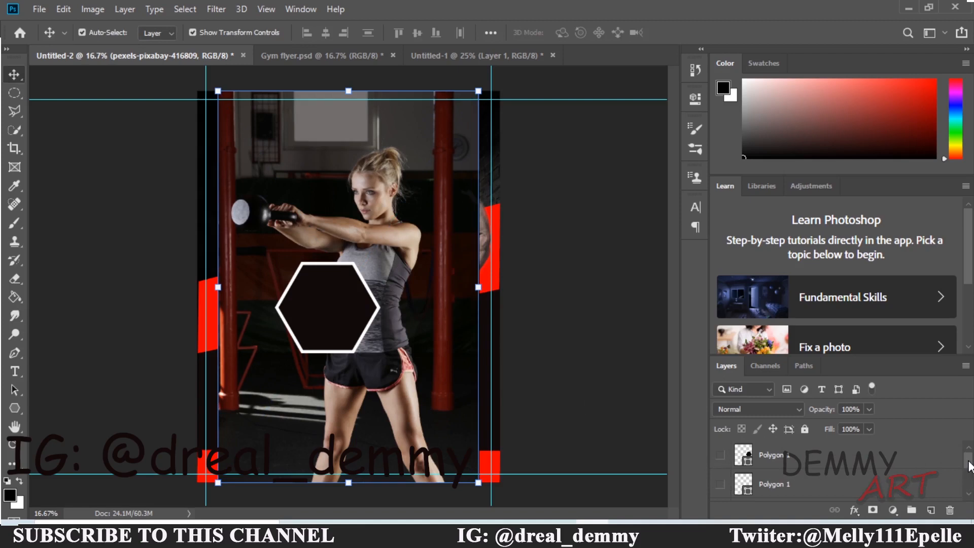
{"action": "left_click_drag", "start_coordinate": [968, 462], "coordinate": [968, 474]}
{"action": "left_click_drag", "start_coordinate": [803, 500], "coordinate": [790, 471]}
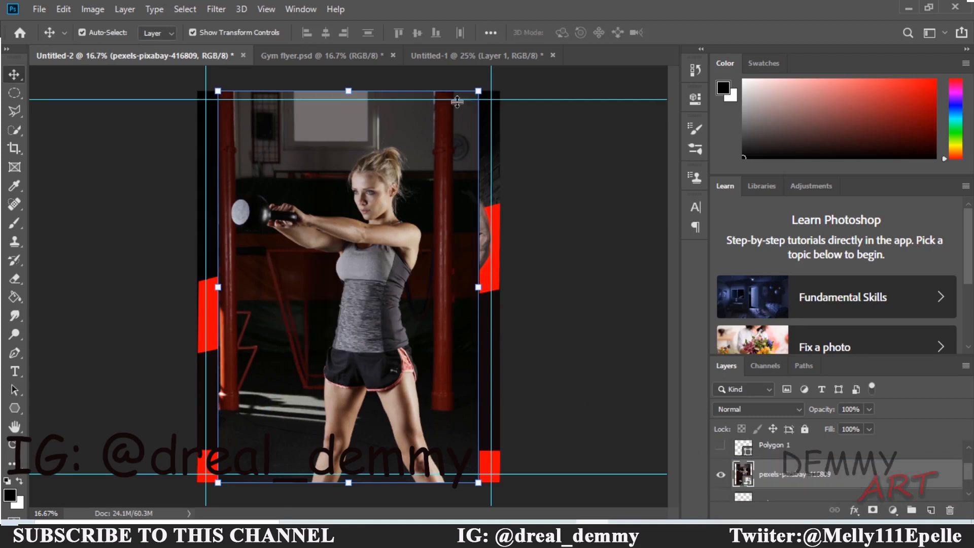
Scale the kettlebell photo down and position it over the left hexagon.
{"action": "left_click_drag", "start_coordinate": [477, 90], "coordinate": [308, 337]}
{"action": "left_click_drag", "start_coordinate": [278, 412], "coordinate": [340, 315]}
{"action": "key", "text": "Return"}
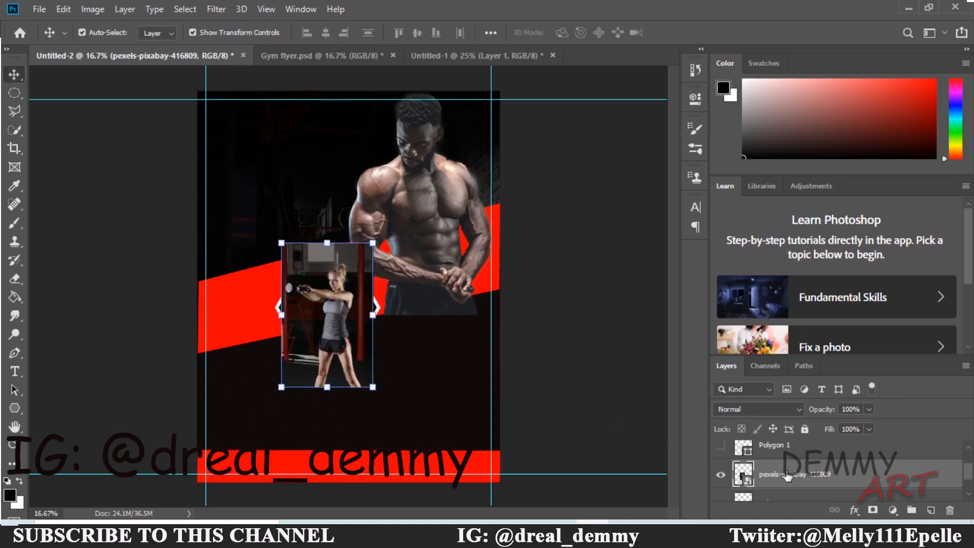
Clip the workout photo into the left hexagon, then shrink and shift it to fill the shape.
{"action": "right_click", "coordinate": [787, 476]}
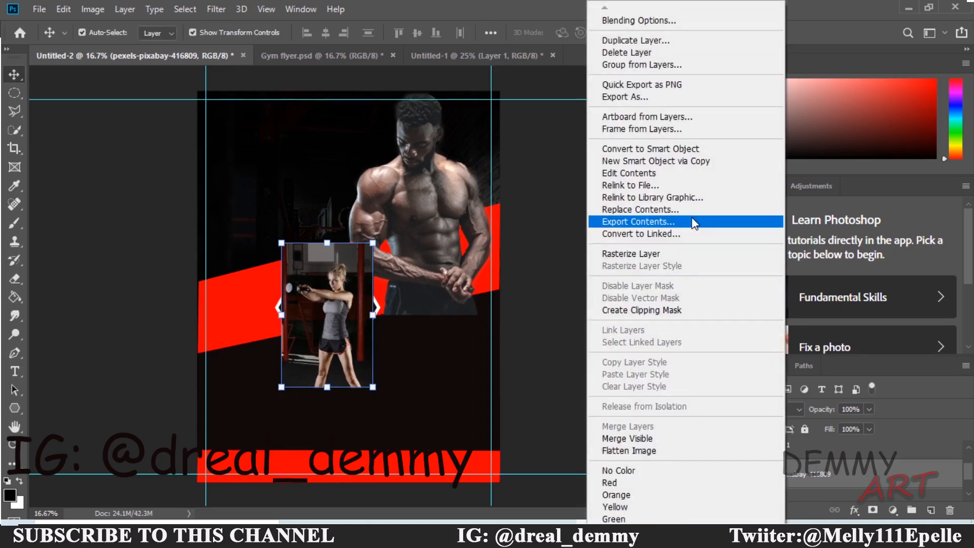
{"action": "left_click", "coordinate": [658, 312]}
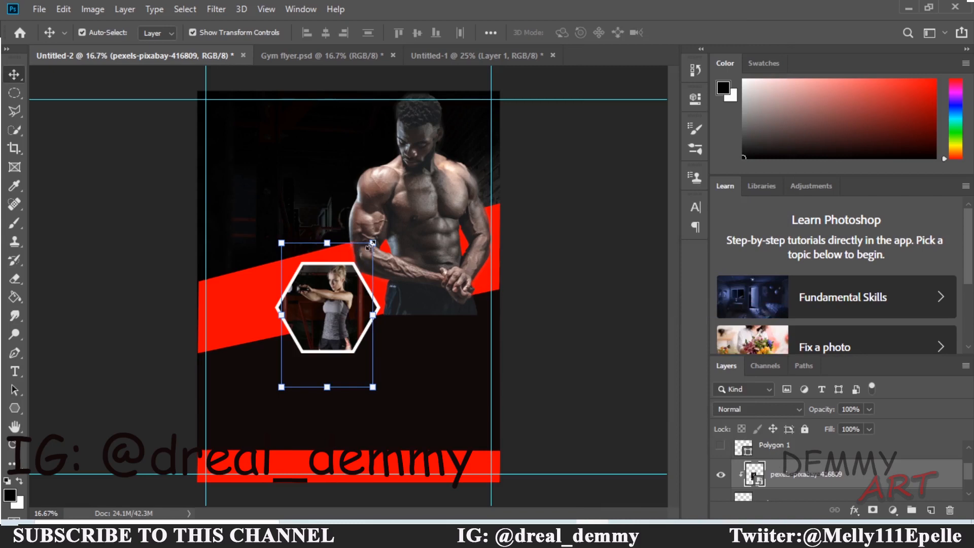
{"action": "left_click_drag", "start_coordinate": [372, 244], "coordinate": [365, 263]}
{"action": "left_click_drag", "start_coordinate": [328, 307], "coordinate": [338, 298]}
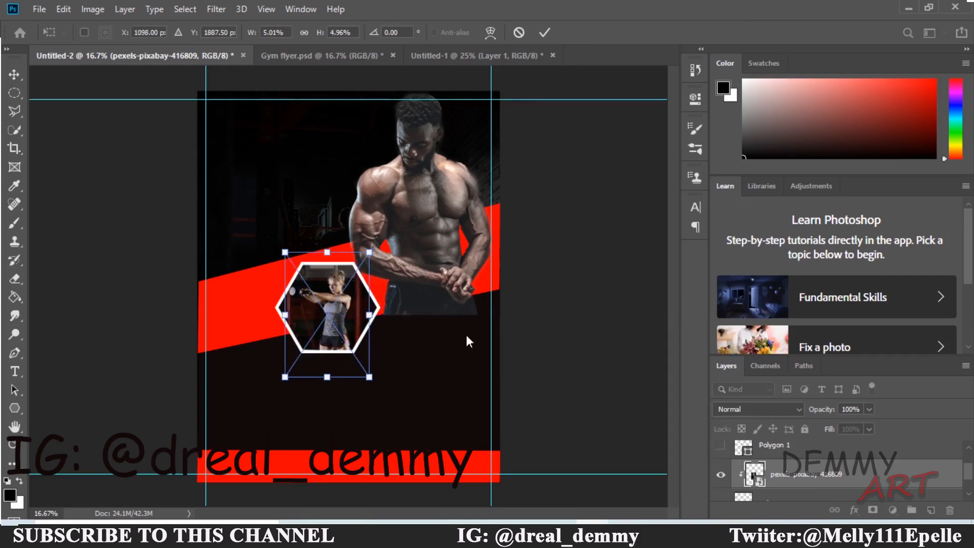
{"action": "left_click", "coordinate": [321, 60]}
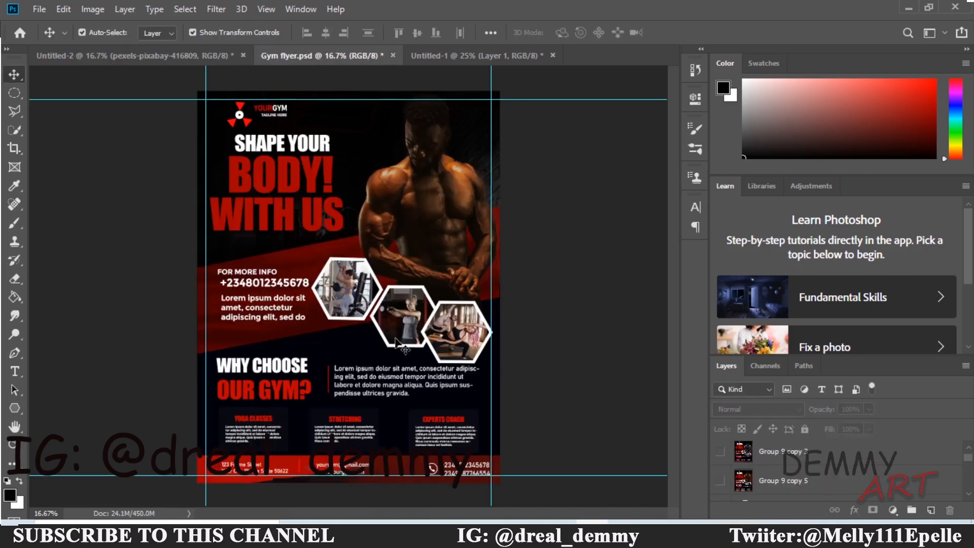
{"action": "left_click", "coordinate": [138, 53]}
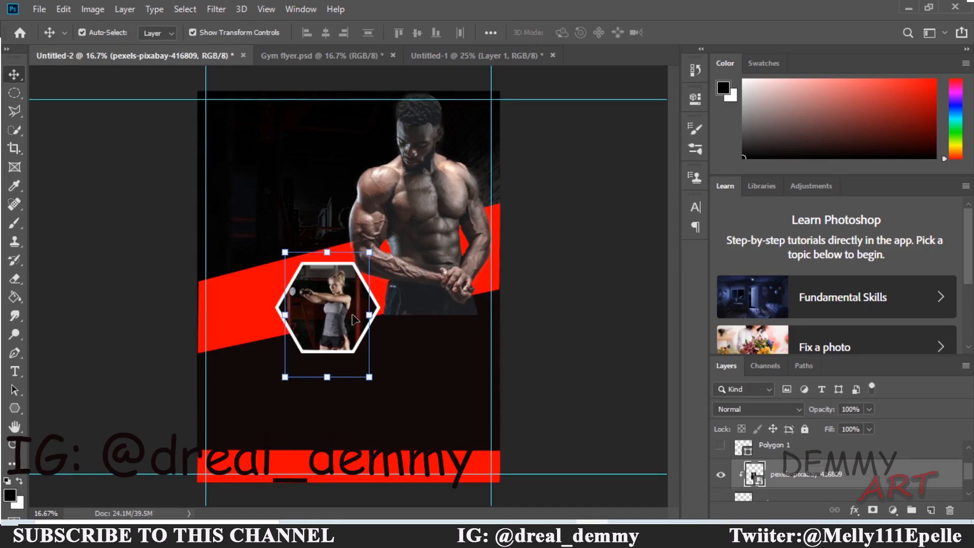
{"action": "left_click", "coordinate": [406, 332]}
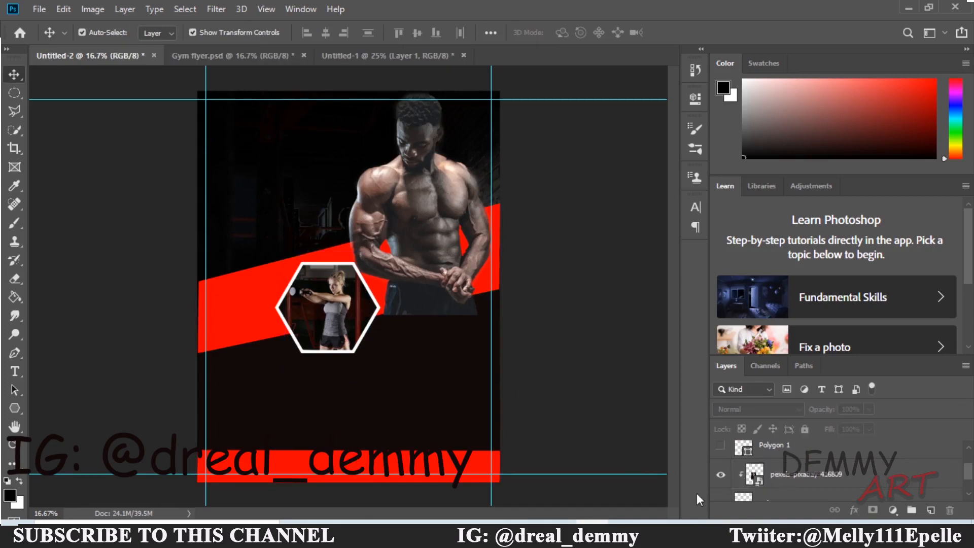
{"action": "scroll", "coordinate": [969, 475], "scroll_direction": "up", "scroll_amount": 2}
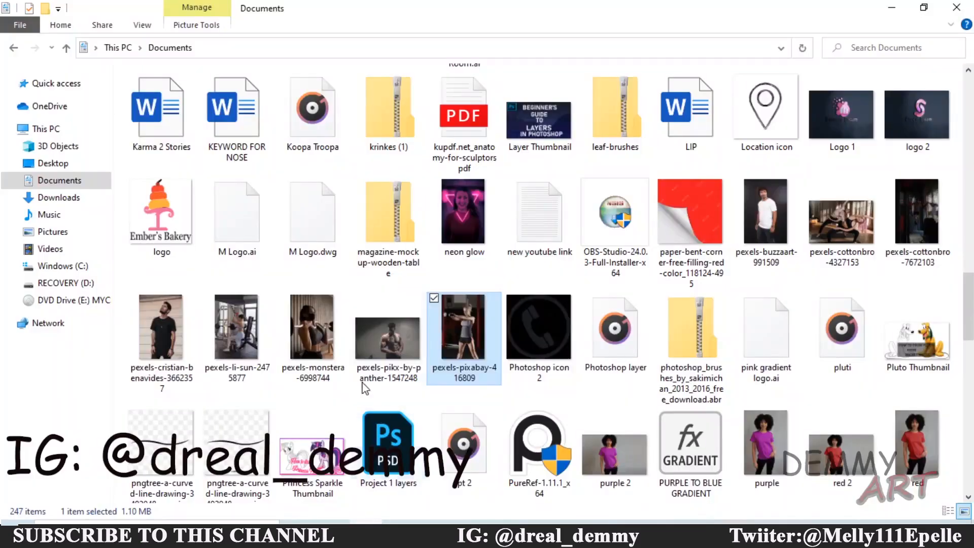
Drag pexels-li-sun-2475877 from Documents via the Photoshop taskbar icon onto the canvas.
{"action": "left_click_drag", "start_coordinate": [236, 329], "coordinate": [470, 386]}
{"action": "left_click_drag", "start_coordinate": [422, 358], "coordinate": [421, 357]}
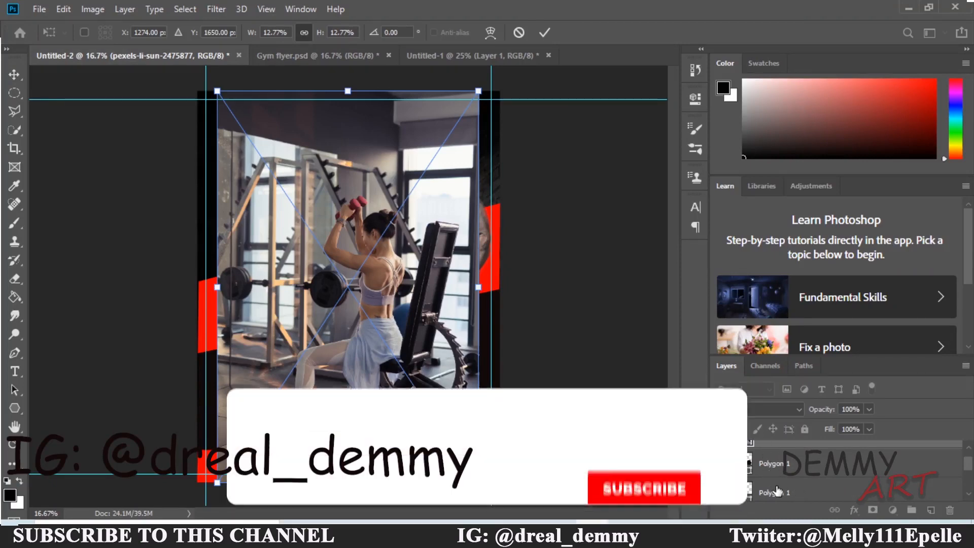
Commit the placed gym photo and stack its layer directly above Polygon 1.
{"action": "key", "text": "Return"}
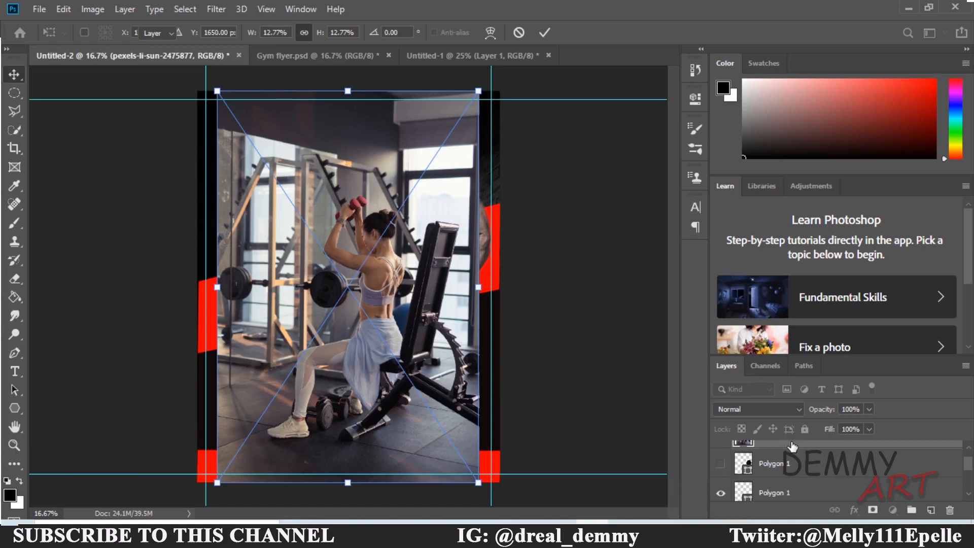
{"action": "left_click_drag", "start_coordinate": [793, 457], "coordinate": [797, 463]}
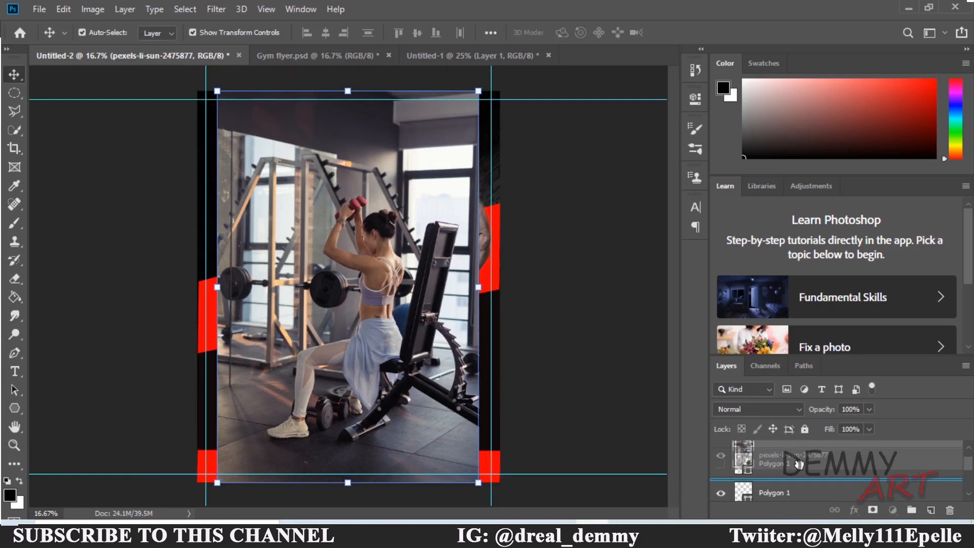
{"action": "left_click_drag", "start_coordinate": [799, 463], "coordinate": [720, 457]}
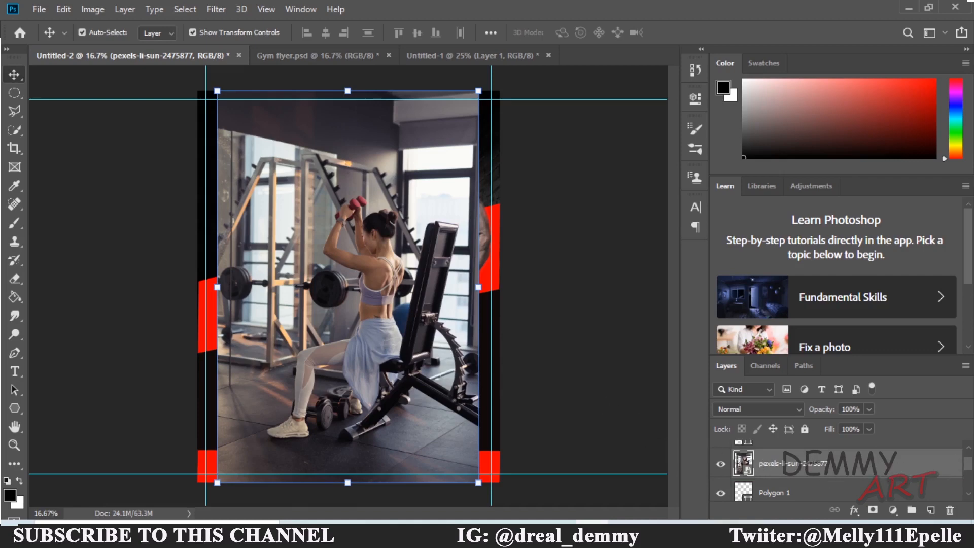
{"action": "scroll", "coordinate": [969, 472], "scroll_direction": "up", "scroll_amount": 2}
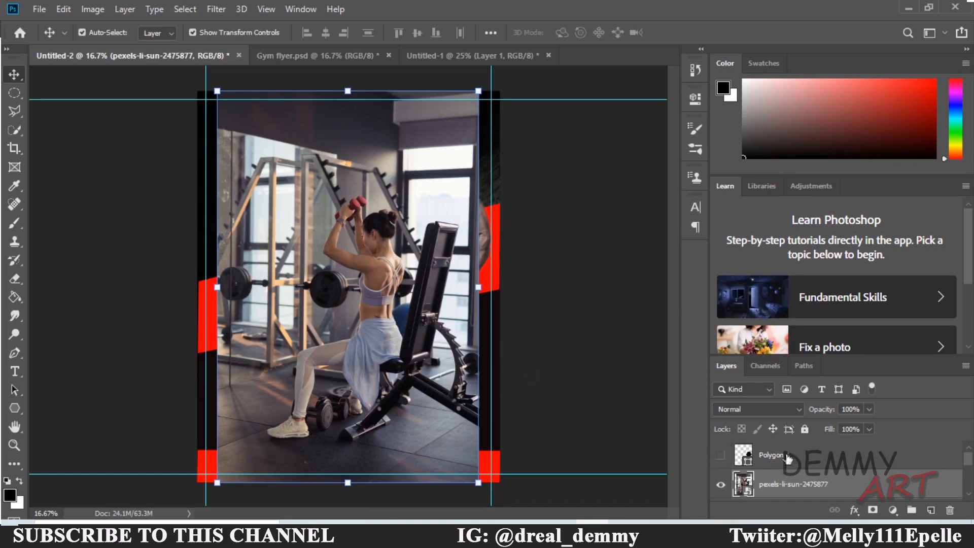
{"action": "left_click", "coordinate": [721, 457]}
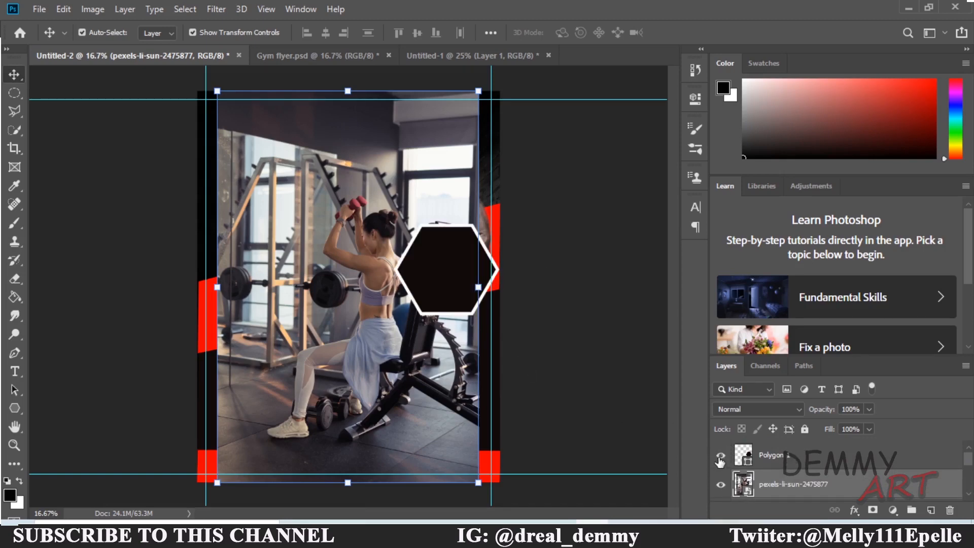
{"action": "left_click", "coordinate": [720, 457]}
{"action": "left_click", "coordinate": [720, 457]}
{"action": "left_click", "coordinate": [721, 457]}
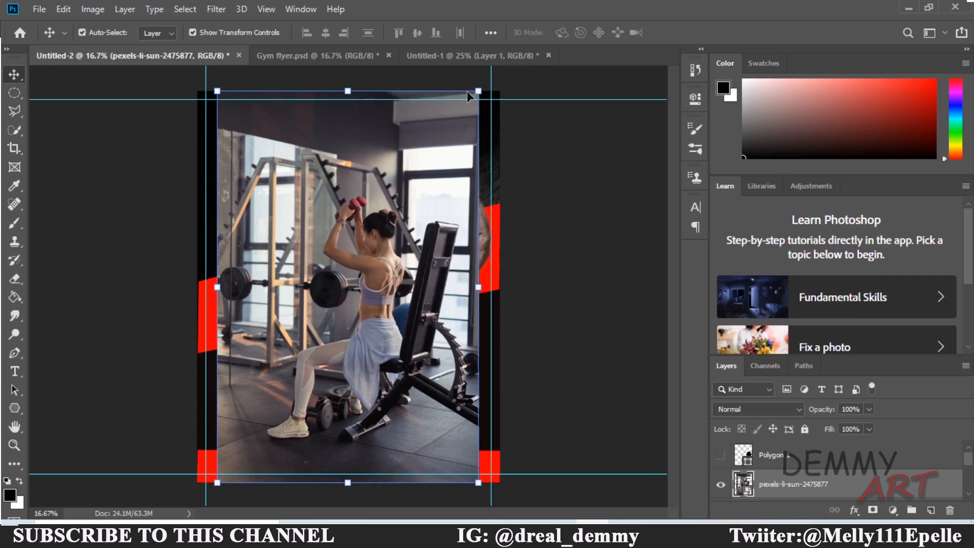
Shrink the gym photo onto the second hexagon and clip it into that hexagon.
{"action": "left_click_drag", "start_coordinate": [478, 91], "coordinate": [303, 369]}
{"action": "left_click_drag", "start_coordinate": [295, 408], "coordinate": [437, 335]}
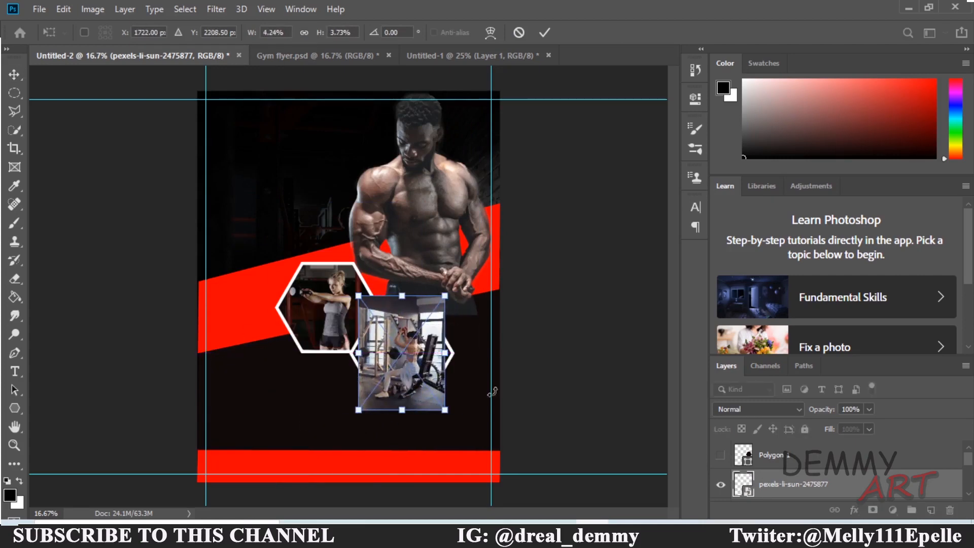
{"action": "left_click", "coordinate": [790, 488]}
{"action": "right_click", "coordinate": [790, 487]}
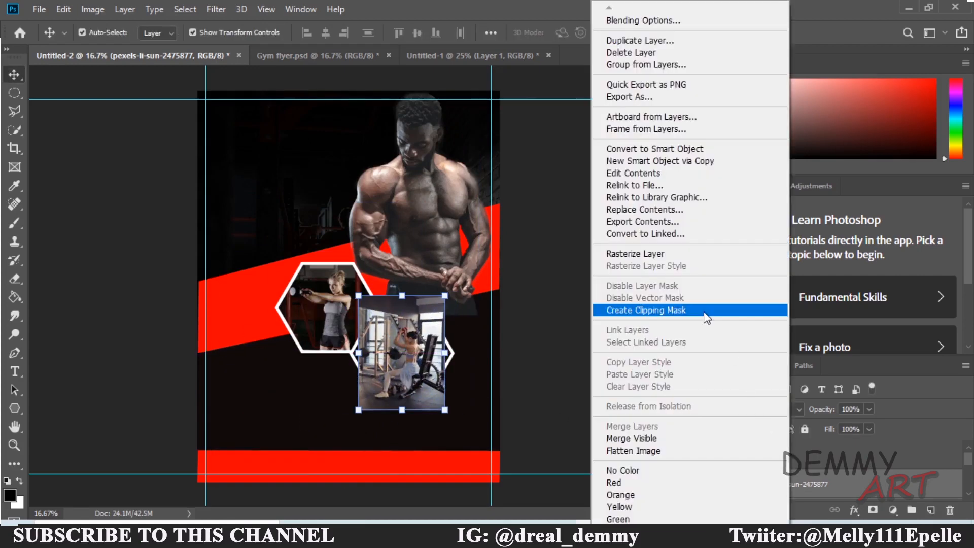
{"action": "left_click", "coordinate": [707, 312]}
Resize and nudge the clipped photo to fill the hexagon, then show Polygon 1 again.
{"action": "mouse_move", "coordinate": [445, 295]}
{"action": "left_mouse_down"}
{"action": "mouse_move", "coordinate": [428, 292]}
{"action": "mouse_move", "coordinate": [442, 293]}
{"action": "left_mouse_up"}
{"action": "left_click_drag", "start_coordinate": [398, 373], "coordinate": [356, 351]}
{"action": "left_click_drag", "start_coordinate": [441, 354], "coordinate": [446, 353]}
{"action": "left_click_drag", "start_coordinate": [401, 296], "coordinate": [399, 293]}
{"action": "left_click_drag", "start_coordinate": [401, 343], "coordinate": [402, 347]}
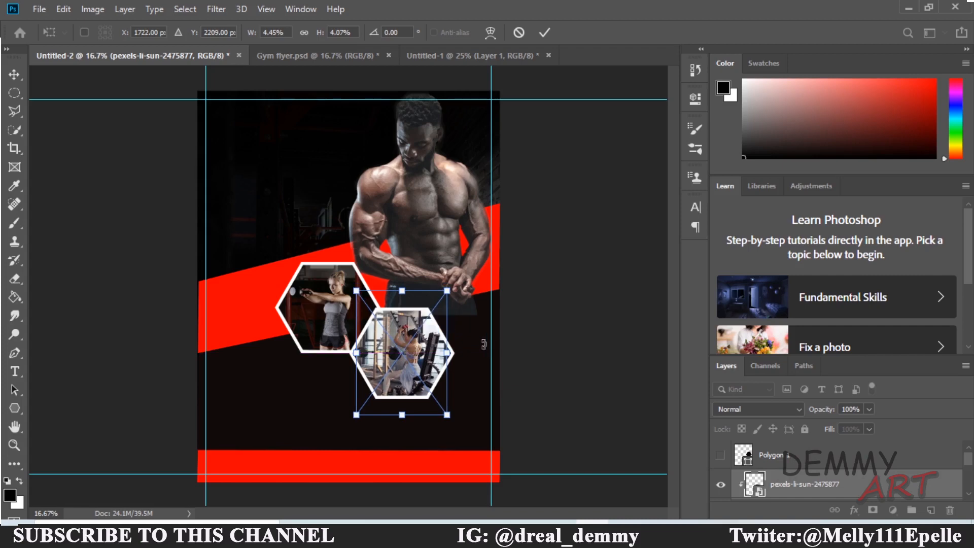
{"action": "key", "text": "Return"}
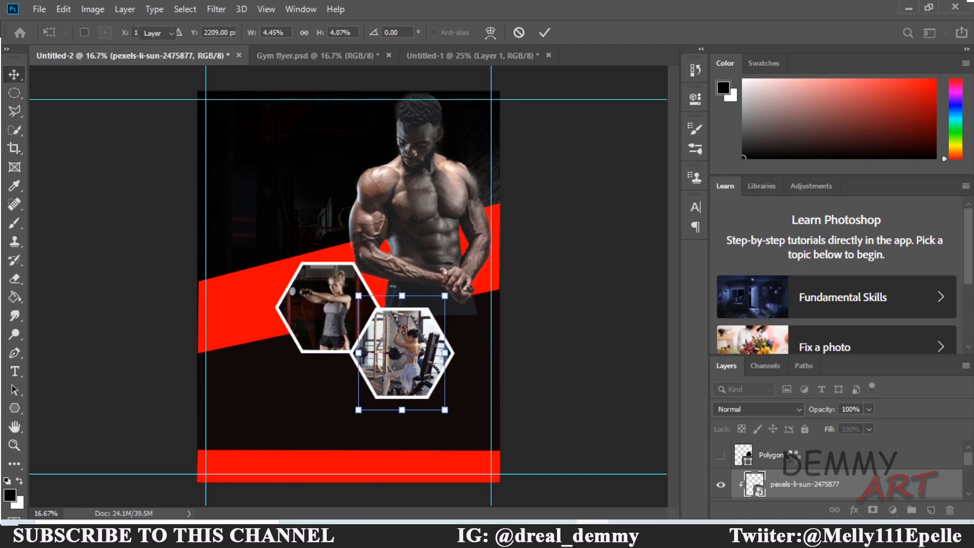
{"action": "left_click", "coordinate": [727, 460]}
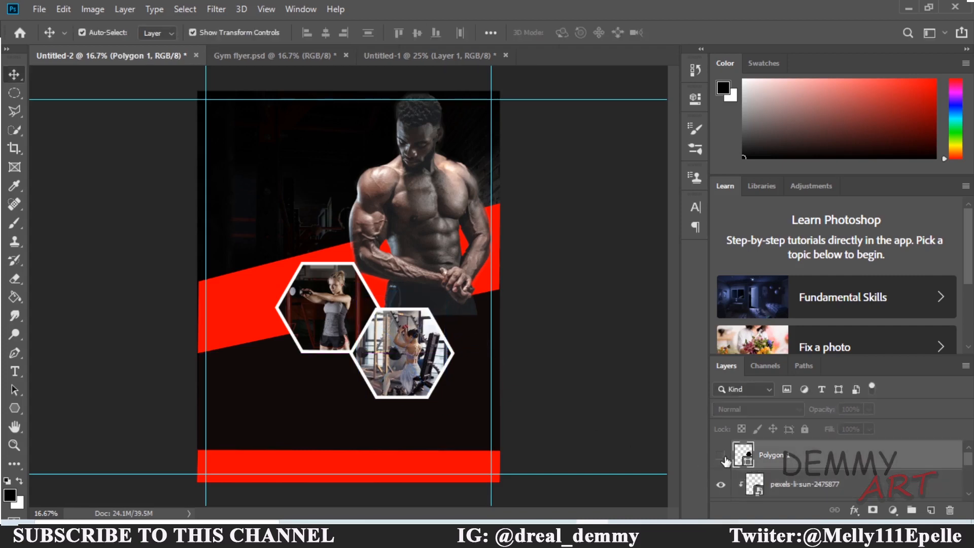
{"action": "left_click", "coordinate": [724, 457]}
Bring in pexels-cottonbro-4327153, shrink it onto the top-right hexagon, and clip it with Alt+Ctrl+G.
{"action": "left_click", "coordinate": [367, 525]}
{"action": "left_click_drag", "start_coordinate": [839, 225], "coordinate": [456, 273]}
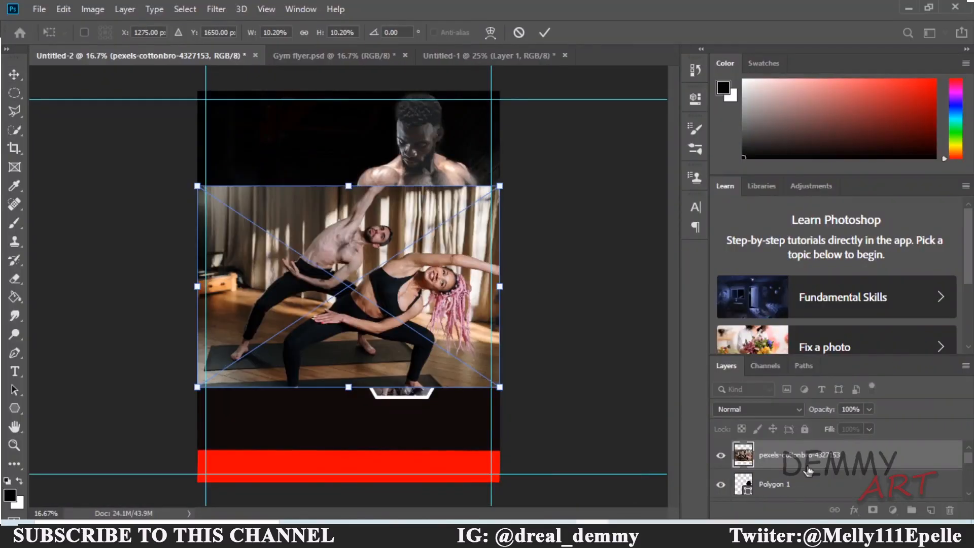
{"action": "left_click_drag", "start_coordinate": [502, 185], "coordinate": [304, 314]}
{"action": "left_click_drag", "start_coordinate": [297, 329], "coordinate": [495, 251]}
{"action": "key", "text": "Return"}
{"action": "key", "text": "ctrl+alt+g"}
Stretch the clipped stretching-couple photo taller and slightly narrower to fill the hexagon.
{"action": "left_click", "coordinate": [458, 386]}
{"action": "left_click", "coordinate": [447, 257]}
{"action": "left_click_drag", "start_coordinate": [448, 235], "coordinate": [448, 224]}
{"action": "left_click_drag", "start_coordinate": [447, 308], "coordinate": [447, 314]}
{"action": "left_click_drag", "start_coordinate": [513, 269], "coordinate": [503, 270]}
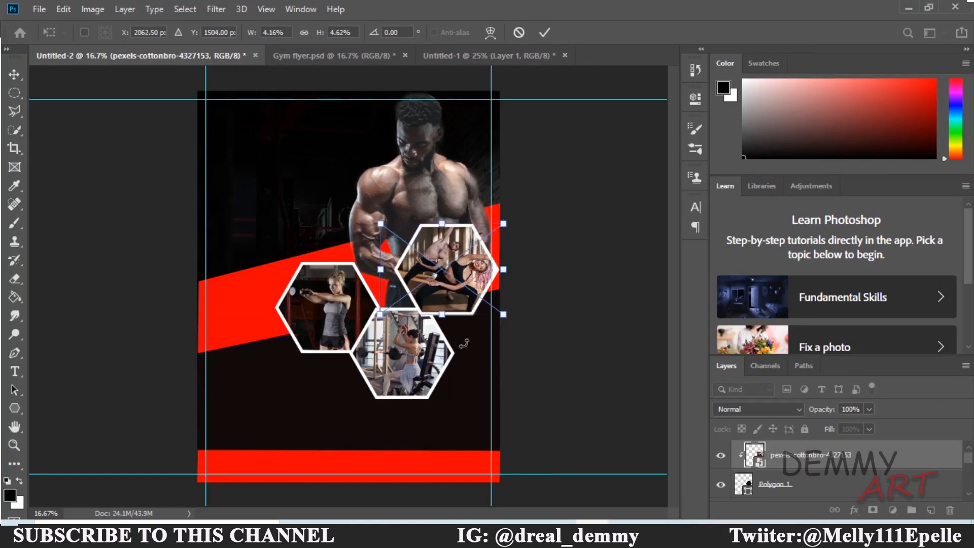
{"action": "left_click", "coordinate": [542, 35]}
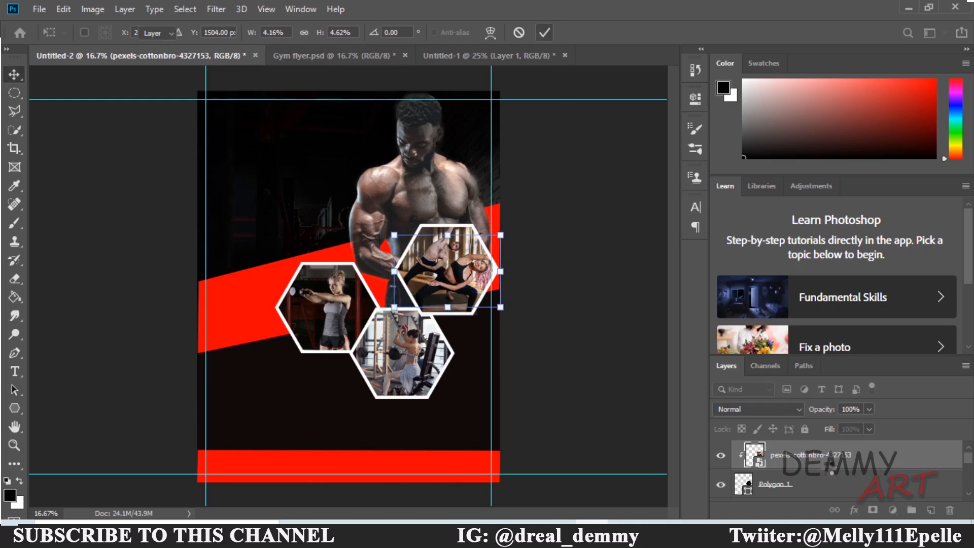
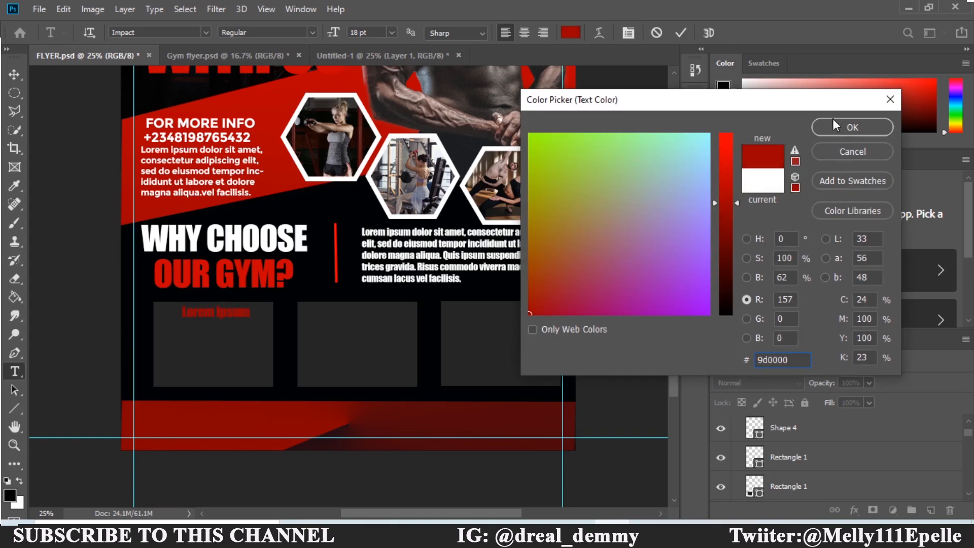
Replace the first box's placeholder heading with YOGA CLASSES in dark red.
{"action": "left_click", "coordinate": [836, 125]}
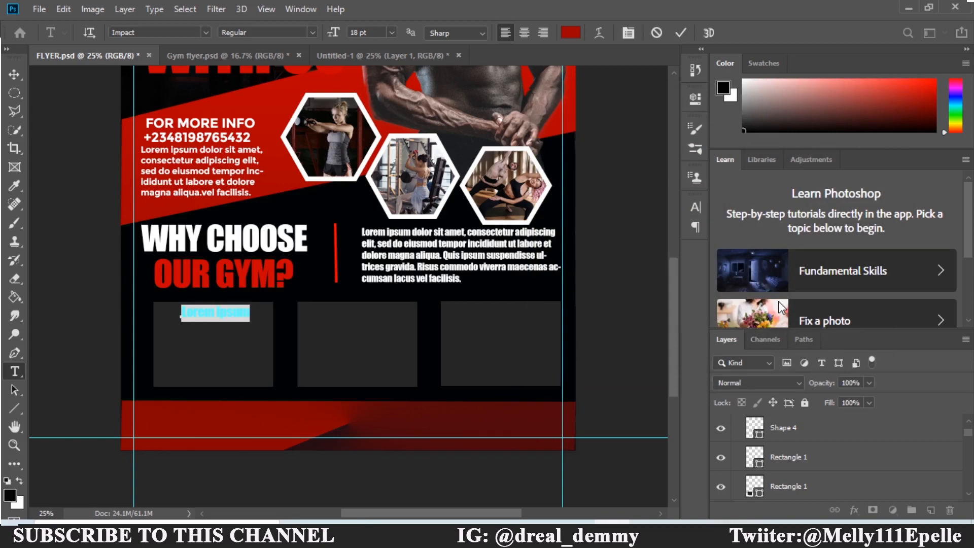
{"action": "key", "text": "BackSpace"}
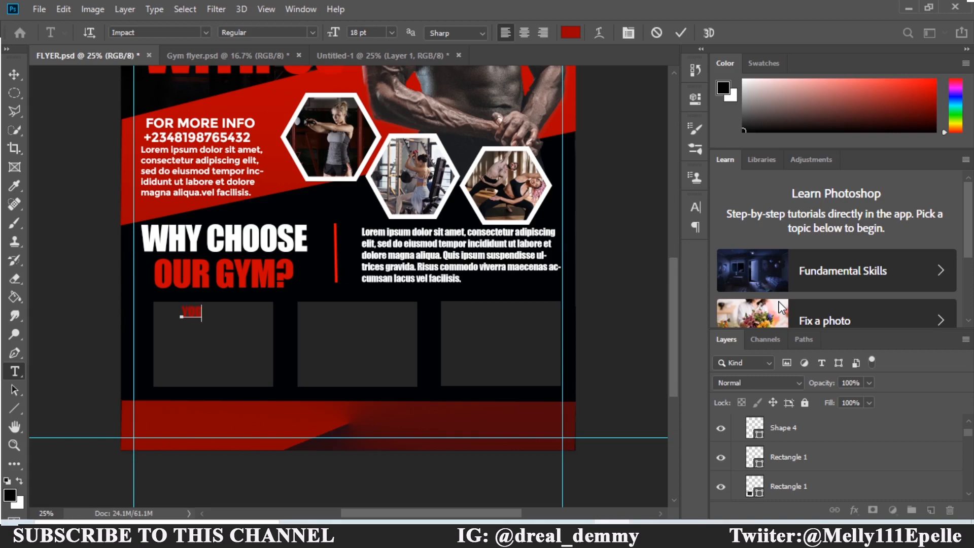
{"action": "key", "text": "ctrl+Return"}
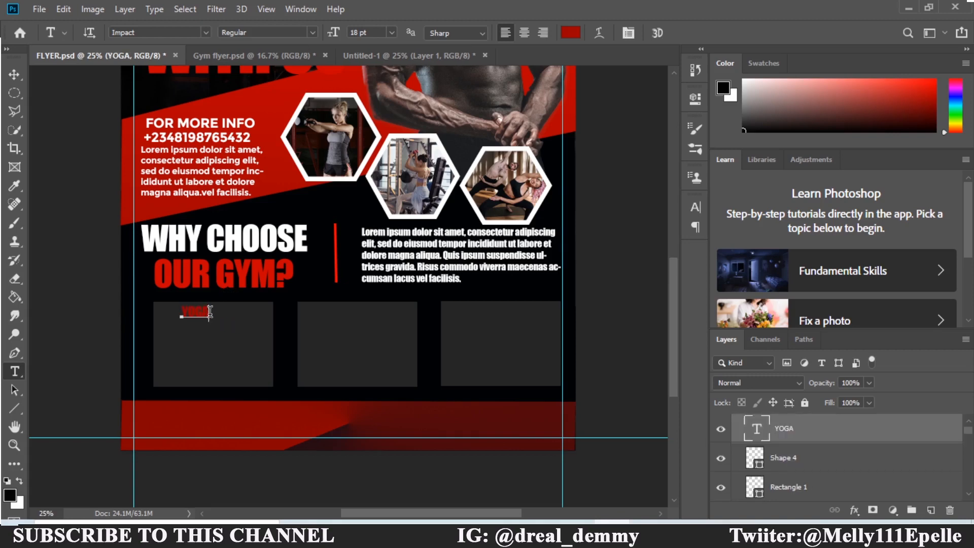
{"action": "left_click", "coordinate": [210, 311]}
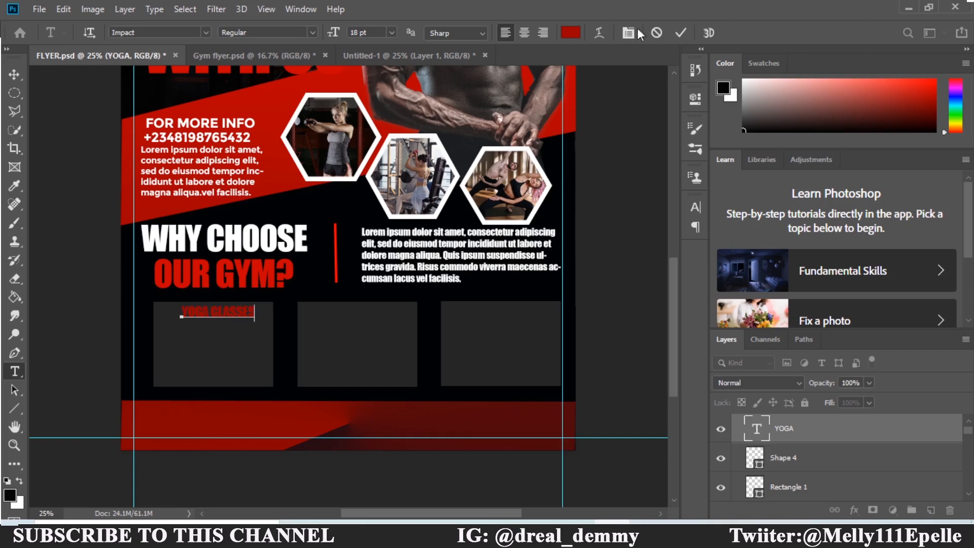
{"action": "left_click", "coordinate": [681, 33]}
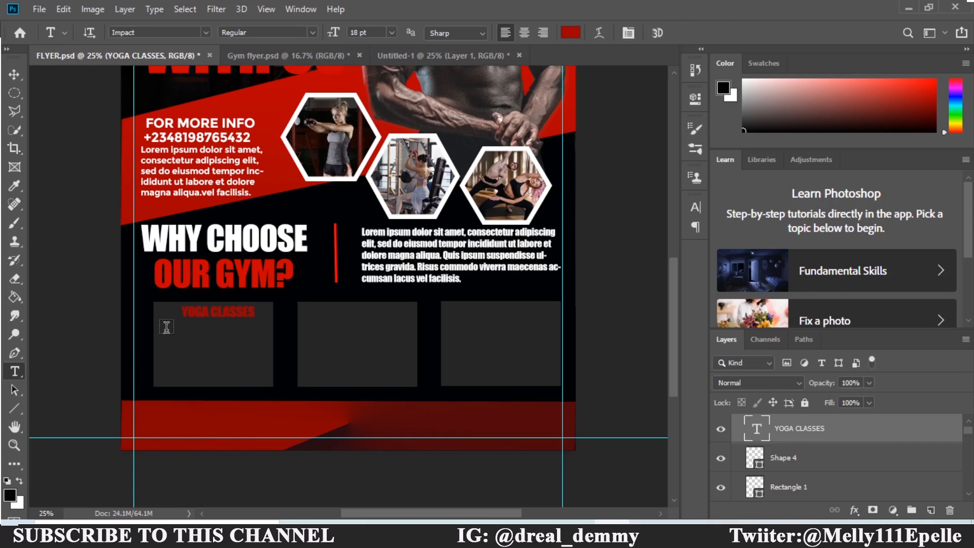
Add a red 10 pt placeholder paragraph text box below the YOGA CLASSES heading.
{"action": "left_click_drag", "start_coordinate": [166, 328], "coordinate": [264, 374]}
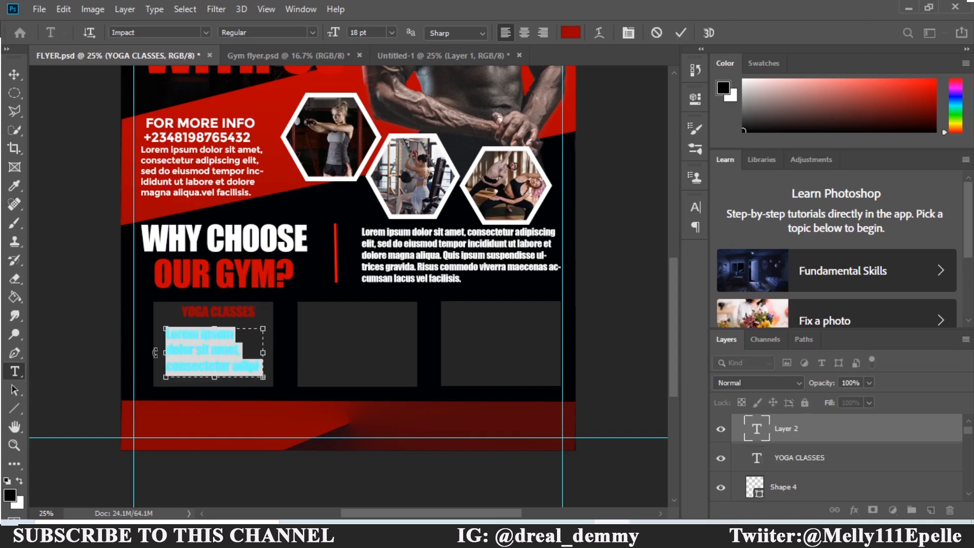
{"action": "left_click", "coordinate": [392, 33]}
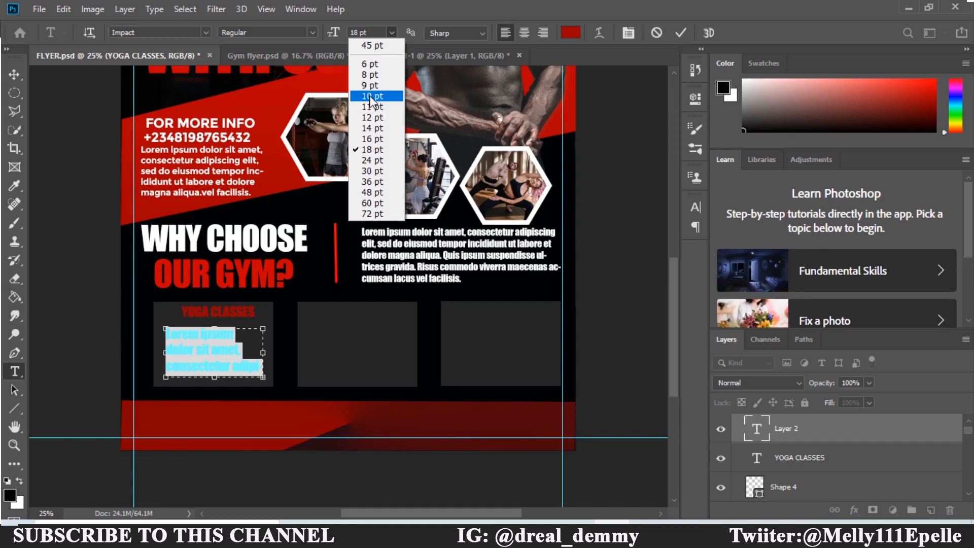
{"action": "left_click", "coordinate": [370, 96]}
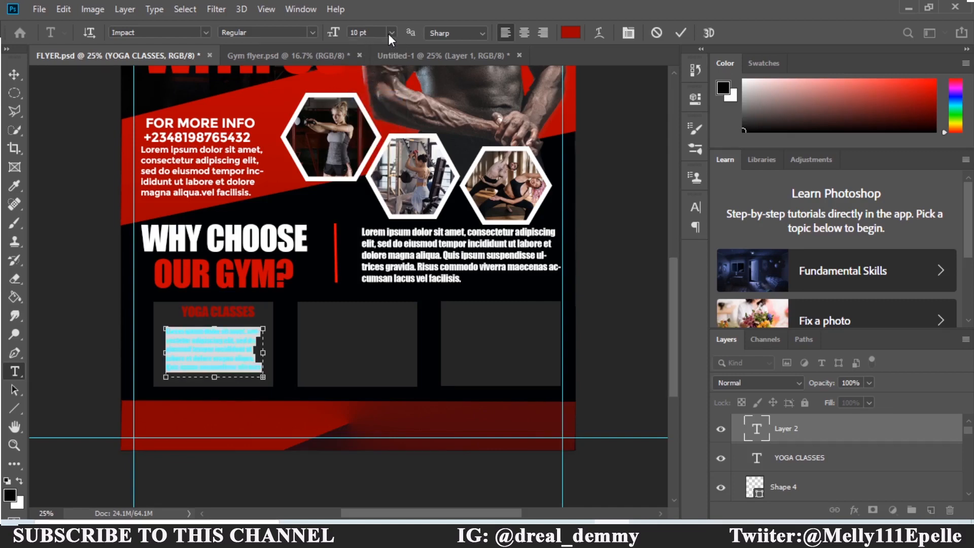
{"action": "left_click", "coordinate": [608, 81]}
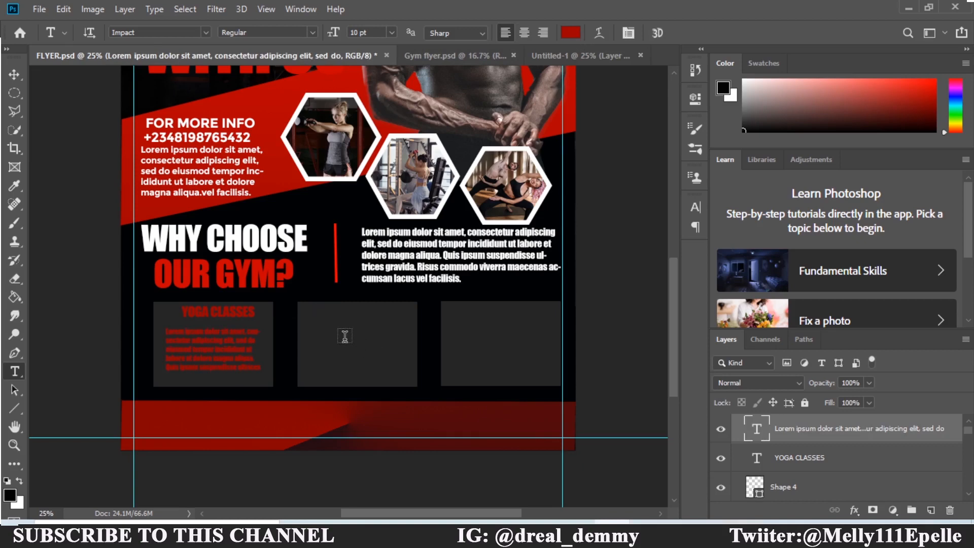
Add a 16 pt STRETCHING heading in the second box.
{"action": "left_click", "coordinate": [328, 315]}
{"action": "left_click", "coordinate": [392, 32]}
{"action": "left_click", "coordinate": [381, 140]}
{"action": "type", "text": "STRETCHING"}
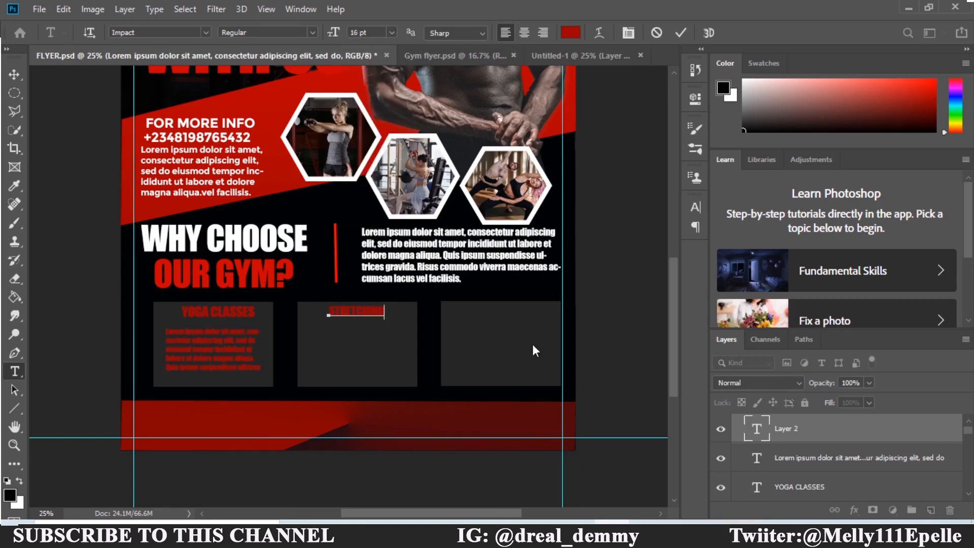
{"action": "key", "text": "ctrl+Return"}
Add a white 10 pt placeholder paragraph below the STRETCHING heading.
{"action": "left_click_drag", "start_coordinate": [308, 328], "coordinate": [405, 376]}
{"action": "left_click", "coordinate": [570, 33]}
{"action": "left_click", "coordinate": [709, 134]}
{"action": "left_click", "coordinate": [736, 138]}
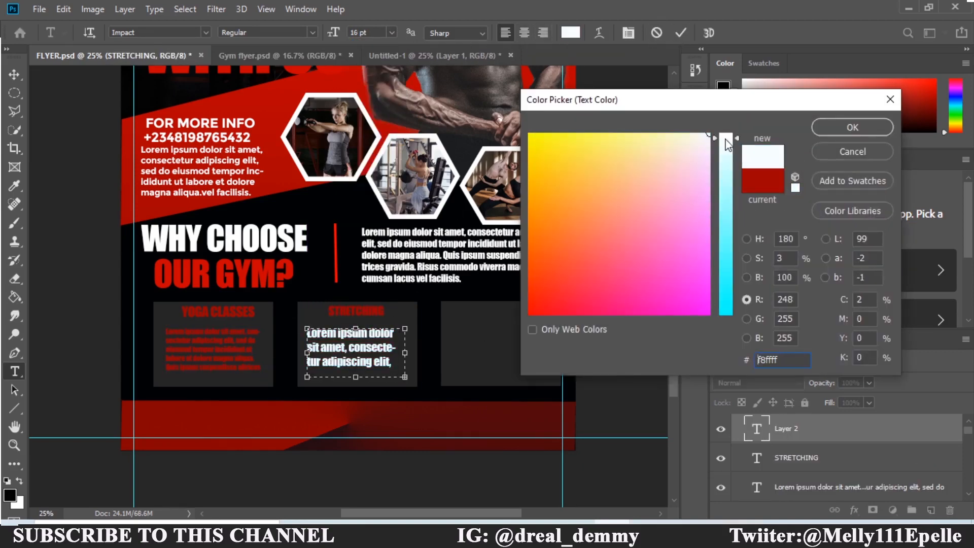
{"action": "left_click", "coordinate": [852, 126]}
{"action": "left_click", "coordinate": [391, 33]}
{"action": "left_click", "coordinate": [370, 123]}
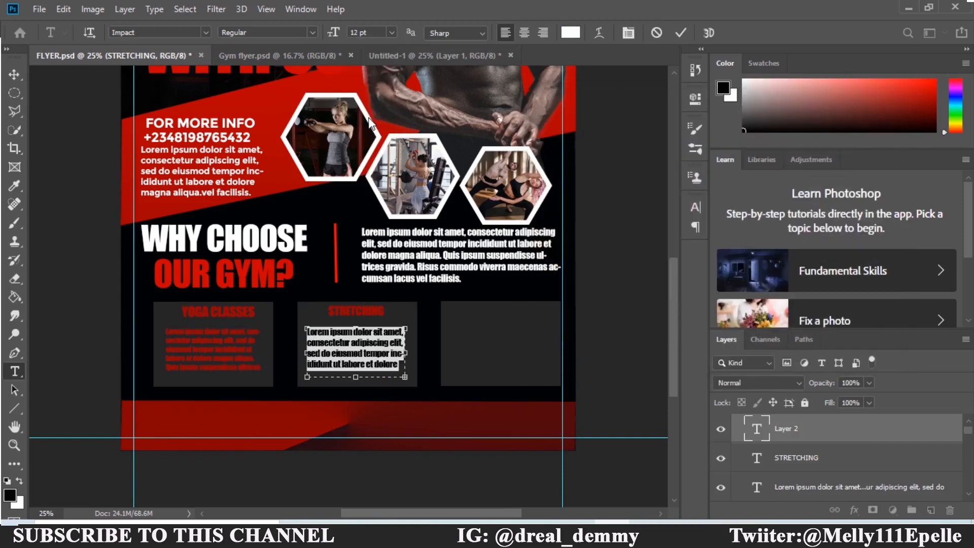
{"action": "left_click", "coordinate": [391, 33]}
{"action": "left_click", "coordinate": [376, 96]}
{"action": "left_click", "coordinate": [680, 32]}
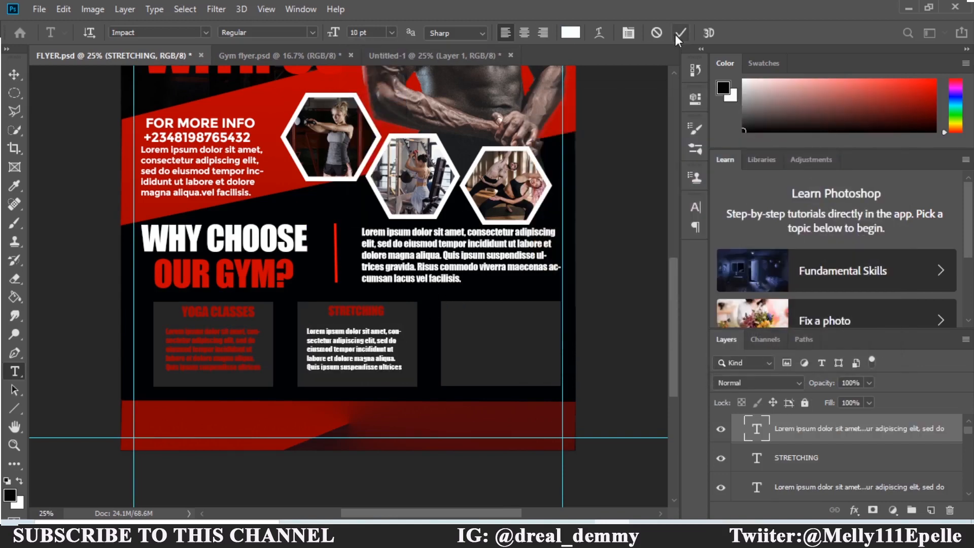
Type an 18 pt EXPERTS COACH heading in the third box.
{"action": "left_click", "coordinate": [477, 316]}
{"action": "left_click", "coordinate": [391, 33]}
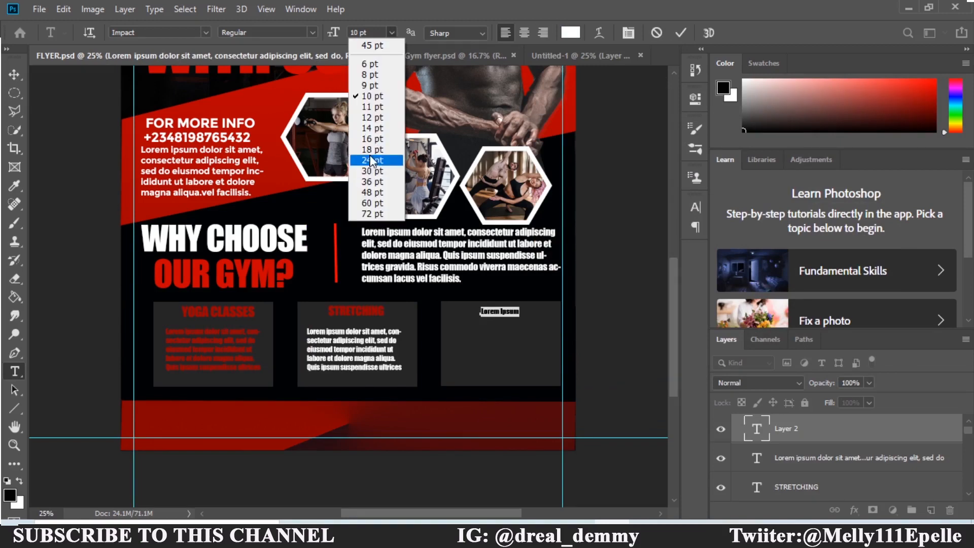
{"action": "left_click", "coordinate": [370, 154]}
{"action": "type", "text": "B"}
{"action": "type", "text": "X"}
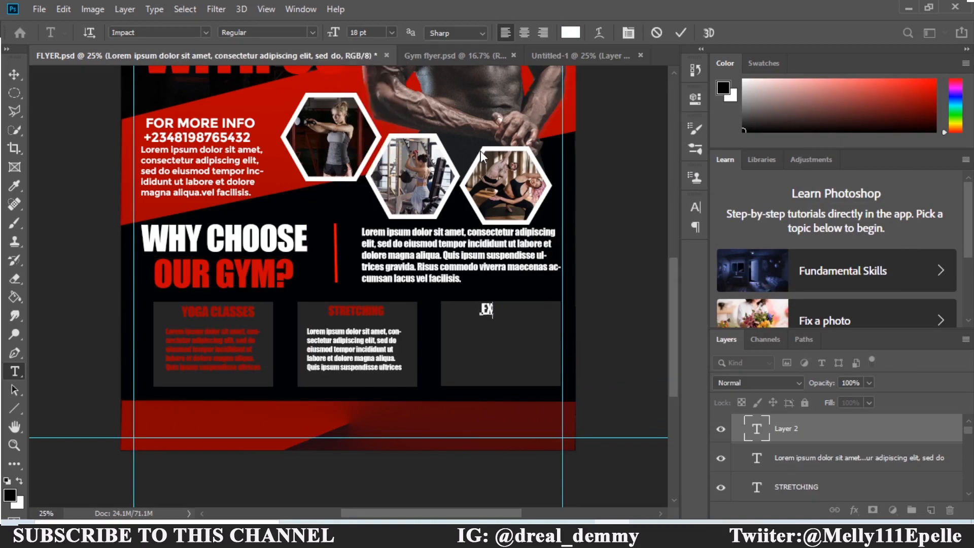
{"action": "type", "text": "PERTS COACH"}
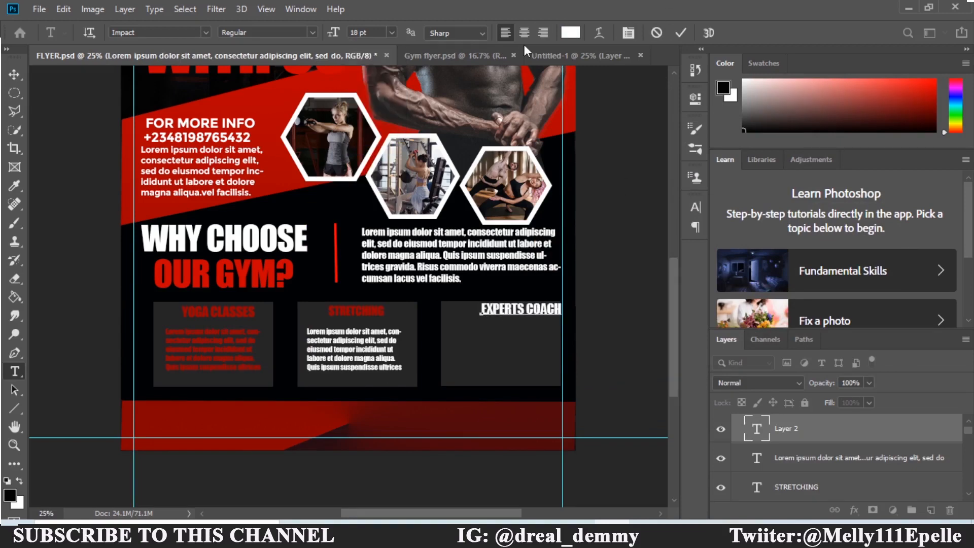
{"action": "left_click", "coordinate": [571, 33]}
{"action": "left_click", "coordinate": [530, 313]}
{"action": "left_click_drag", "start_coordinate": [726, 134], "coordinate": [740, 208]}
{"action": "left_click", "coordinate": [853, 151]}
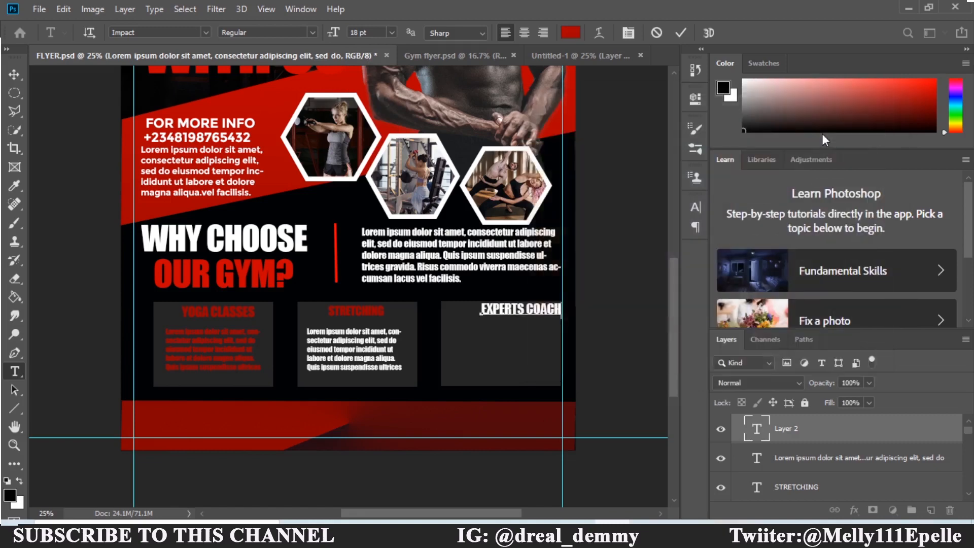
{"action": "left_click", "coordinate": [14, 75]}
Colour the EXPERTS COACH heading red through the Character panel.
{"action": "left_click", "coordinate": [696, 206]}
{"action": "left_click", "coordinate": [645, 294]}
{"action": "left_click_drag", "start_coordinate": [725, 147], "coordinate": [731, 193]}
{"action": "key", "text": "Return"}
{"action": "left_click", "coordinate": [696, 207]}
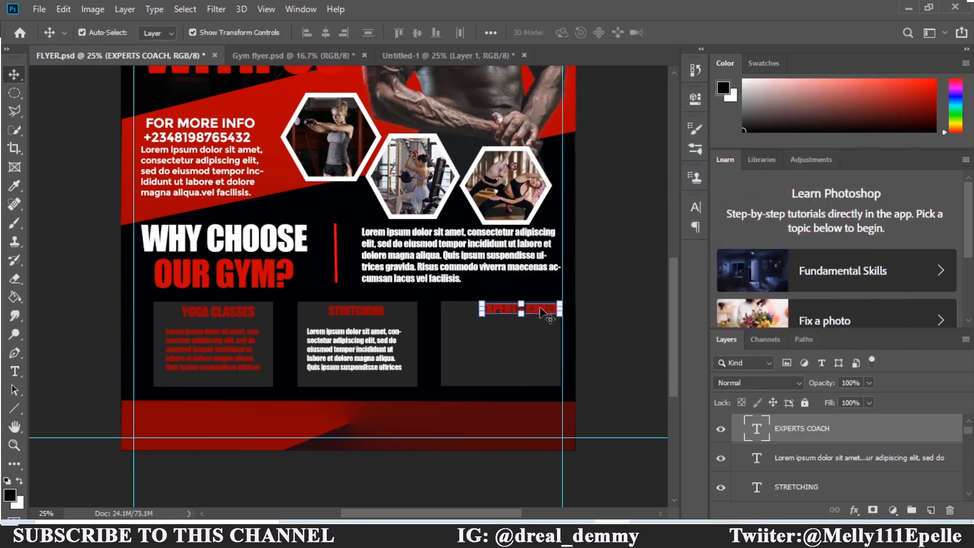
Add a white placeholder paragraph below the EXPERTS COACH heading.
{"action": "key", "text": "t"}
{"action": "left_click_drag", "start_coordinate": [459, 328], "coordinate": [556, 377]}
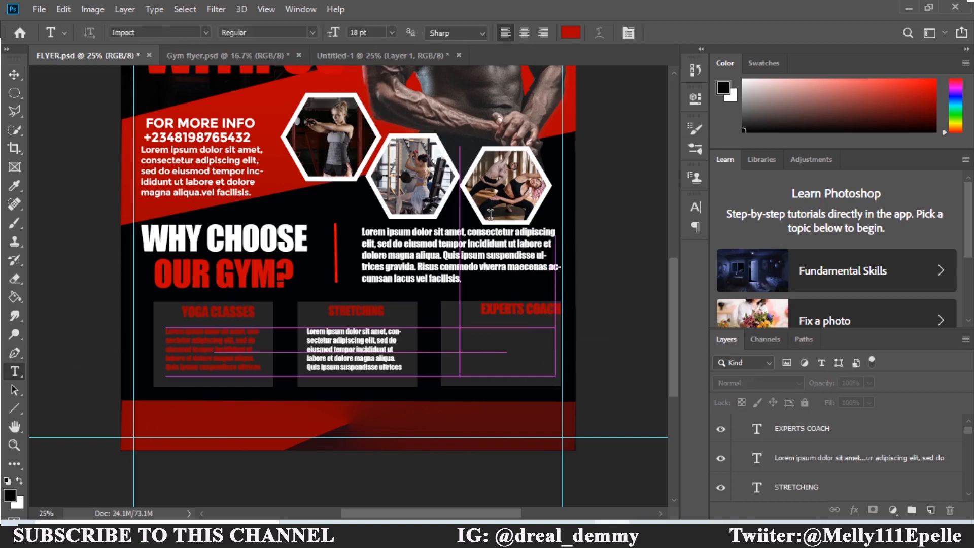
{"action": "left_click", "coordinate": [571, 33]}
{"action": "left_click_drag", "start_coordinate": [599, 252], "coordinate": [725, 84]}
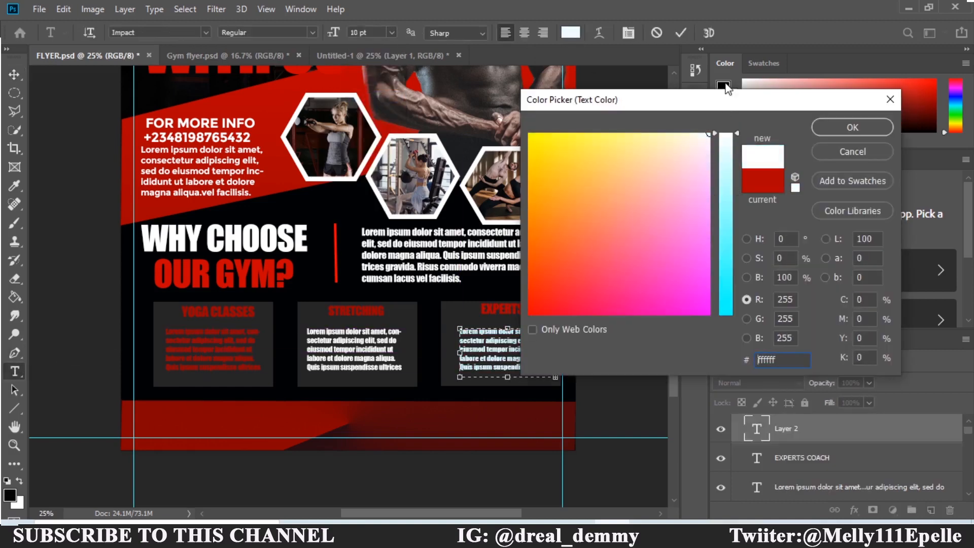
{"action": "key", "text": "Return"}
{"action": "key", "text": "ctrl+Return"}
{"action": "key", "text": "v"}
{"action": "mouse_move", "coordinate": [674, 302]}
{"action": "left_mouse_down"}
{"action": "mouse_move", "coordinate": [675, 251]}
{"action": "mouse_move", "coordinate": [680, 303]}
{"action": "left_mouse_up"}
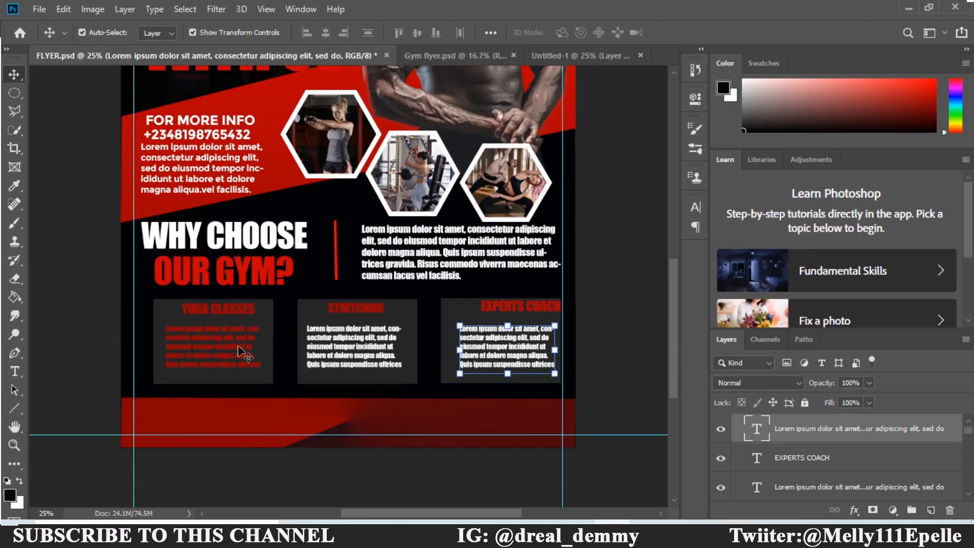
Nudge the YOGA CLASSES, STRETCHING and EXPERTS COACH headings into alignment within their boxes.
{"action": "left_click", "coordinate": [223, 312]}
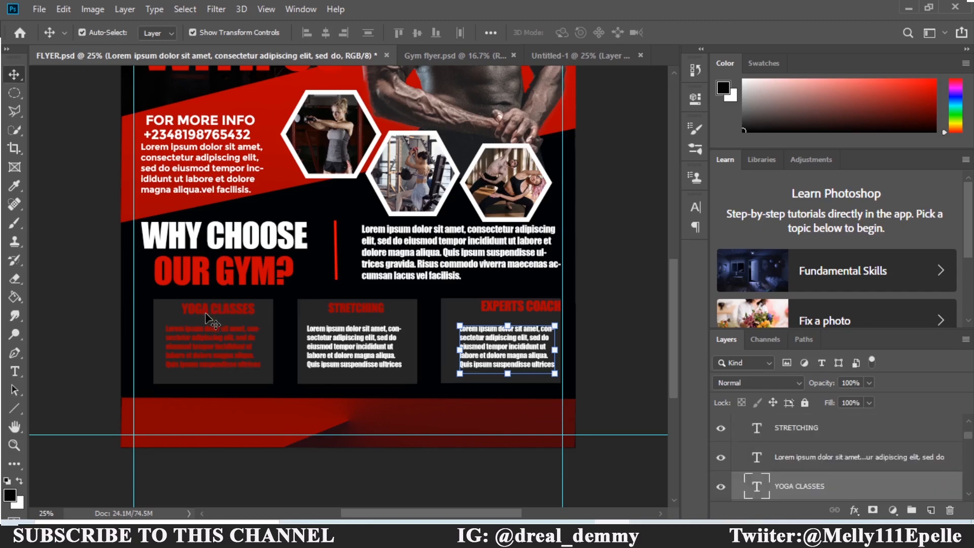
{"action": "left_click_drag", "start_coordinate": [223, 312], "coordinate": [213, 311]}
{"action": "left_click", "coordinate": [354, 311]}
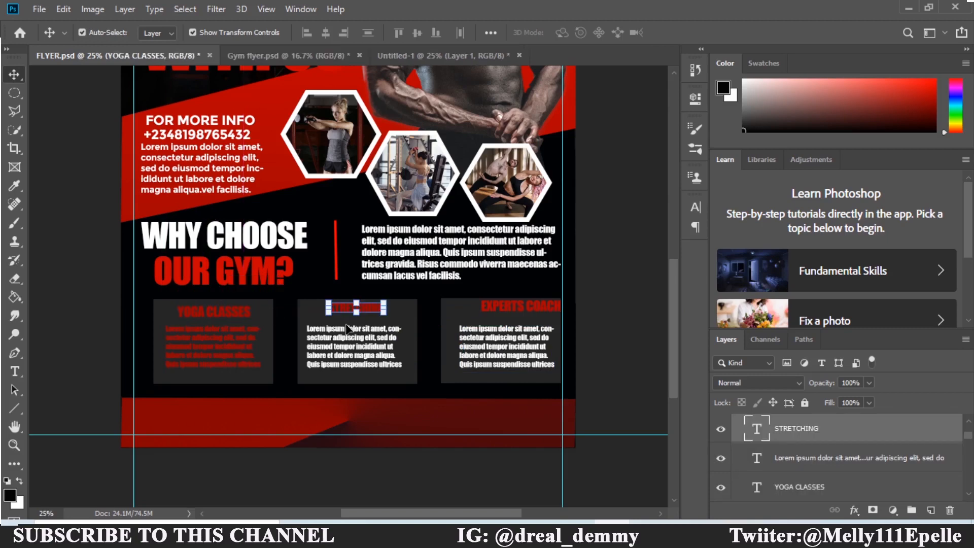
{"action": "left_click_drag", "start_coordinate": [361, 315], "coordinate": [366, 317]}
{"action": "left_click_drag", "start_coordinate": [532, 314], "coordinate": [518, 320]}
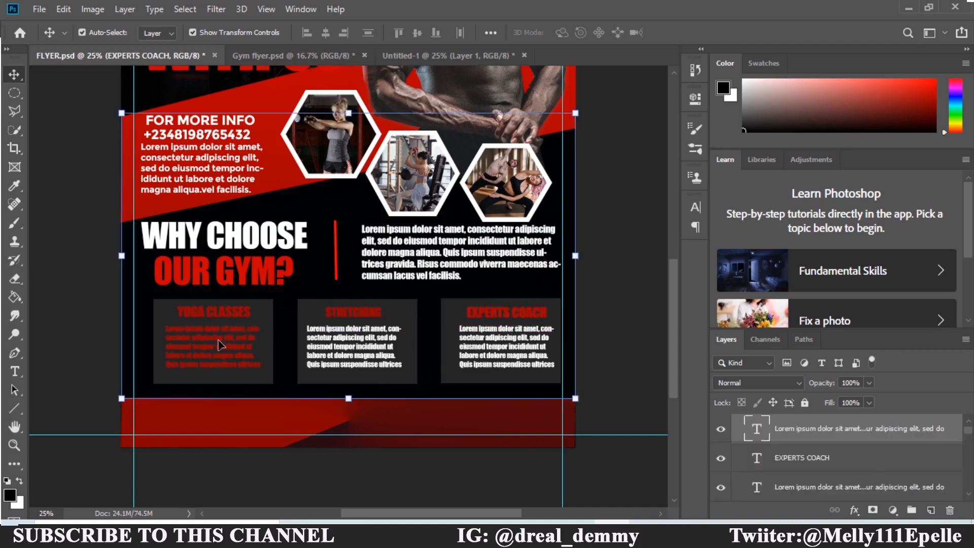
Make the YOGA CLASSES body text white and set it in Montserrat.
{"action": "left_click", "coordinate": [219, 345]}
{"action": "left_click", "coordinate": [697, 209]}
{"action": "double_click", "coordinate": [655, 292]}
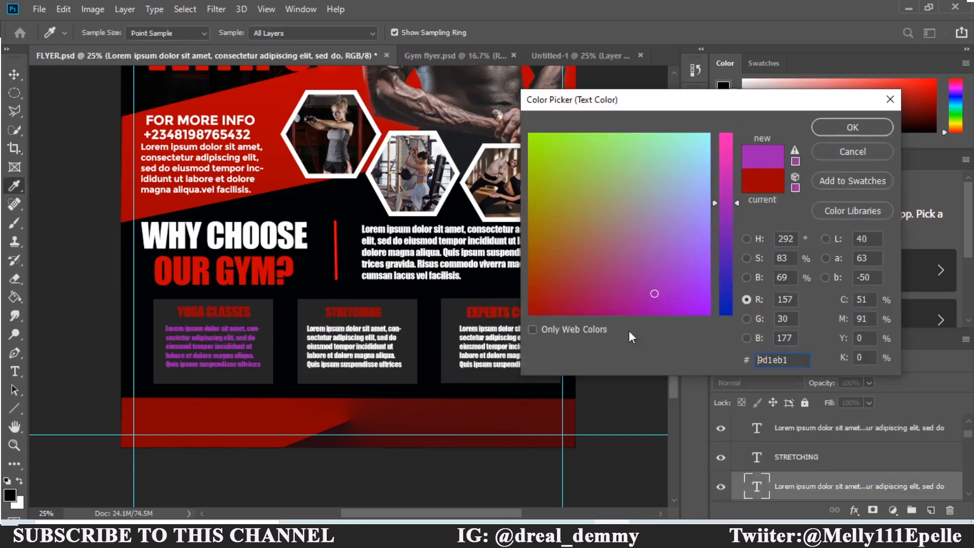
{"action": "left_click_drag", "start_coordinate": [636, 308], "coordinate": [728, 121]}
{"action": "left_click", "coordinate": [727, 133]}
{"action": "left_click", "coordinate": [867, 128]}
{"action": "left_click", "coordinate": [608, 228]}
{"action": "left_click", "coordinate": [588, 285]}
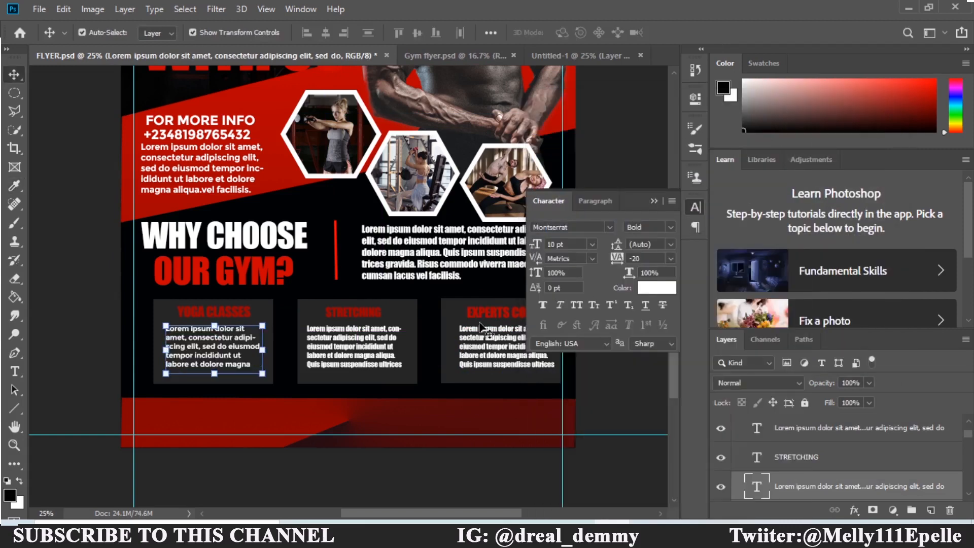
Set the STRETCHING and EXPERTS COACH body text in Montserrat.
{"action": "left_click", "coordinate": [356, 345]}
{"action": "left_click", "coordinate": [610, 227]}
{"action": "left_click", "coordinate": [584, 270]}
{"action": "left_click", "coordinate": [508, 330]}
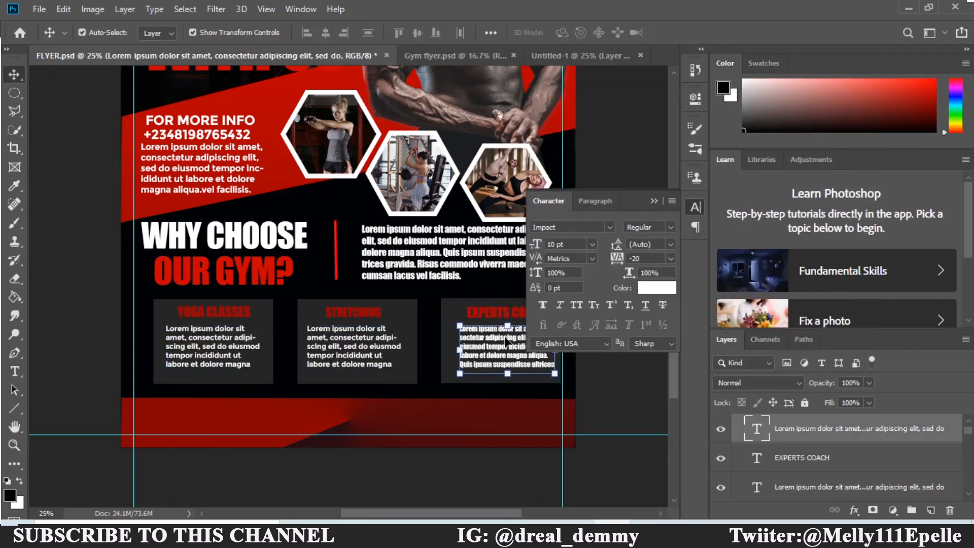
{"action": "left_click", "coordinate": [609, 227]}
{"action": "left_click", "coordinate": [583, 270]}
{"action": "left_click", "coordinate": [695, 207]}
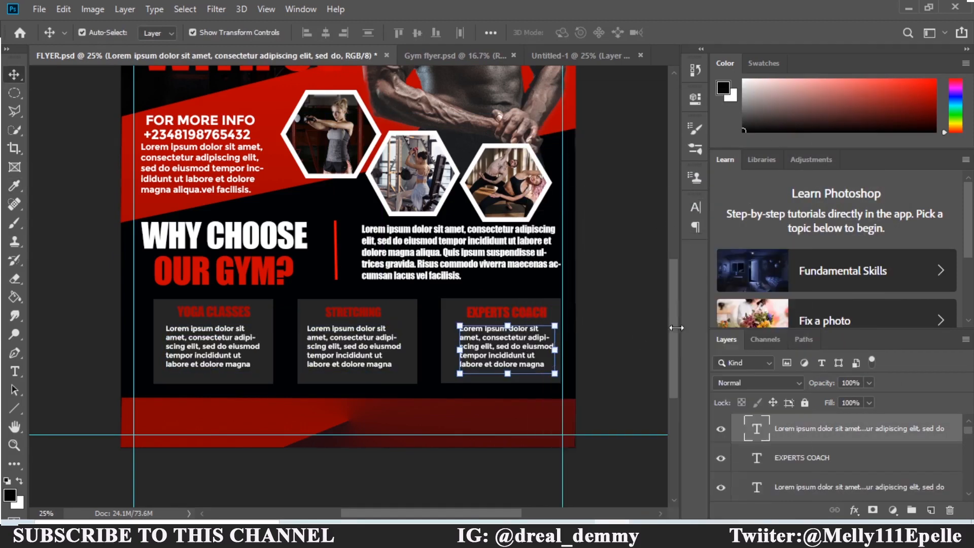
{"action": "left_click_drag", "start_coordinate": [674, 326], "coordinate": [674, 355]}
Place the Call icon file from Documents into the flyer and shrink it.
{"action": "left_click", "coordinate": [367, 535]}
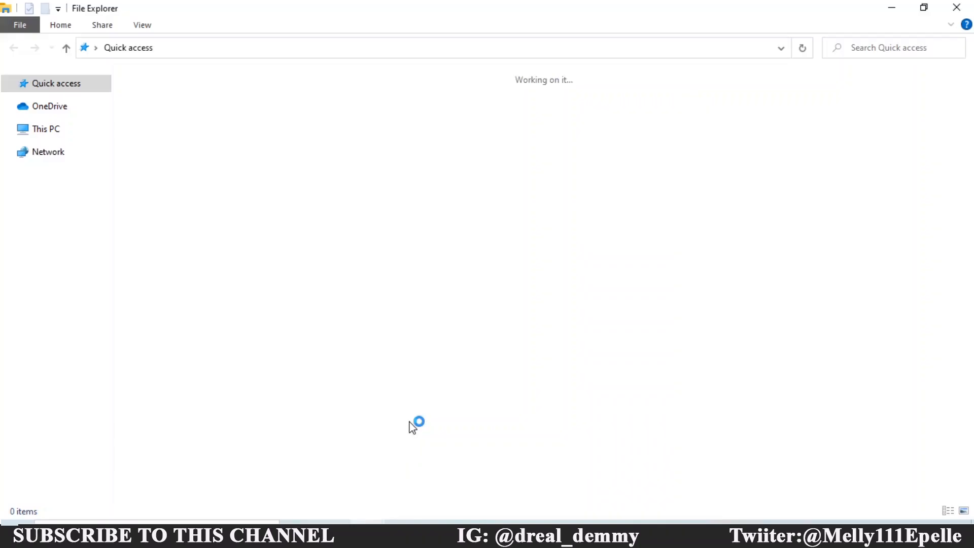
{"action": "double_click", "coordinate": [533, 118]}
{"action": "left_click_drag", "start_coordinate": [970, 136], "coordinate": [971, 253]}
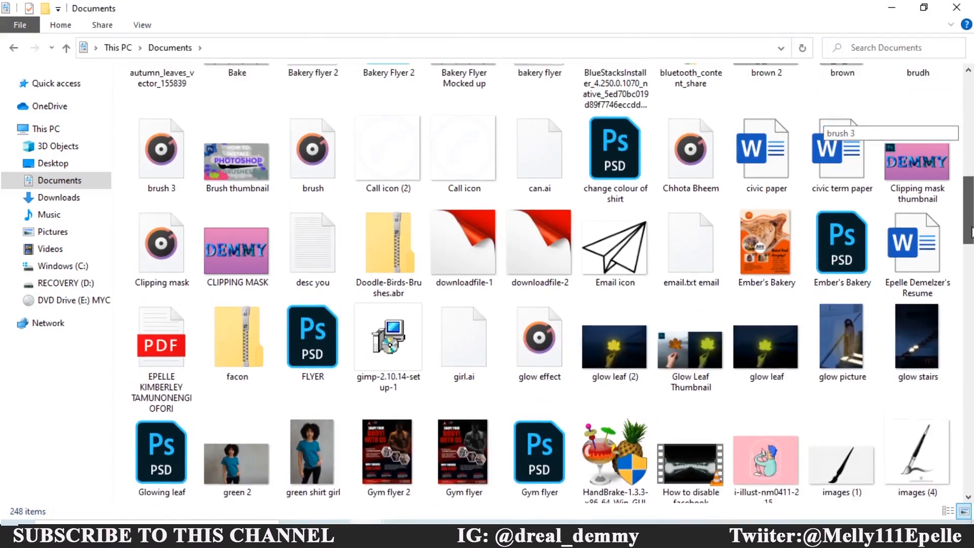
{"action": "left_click_drag", "start_coordinate": [447, 146], "coordinate": [416, 258]}
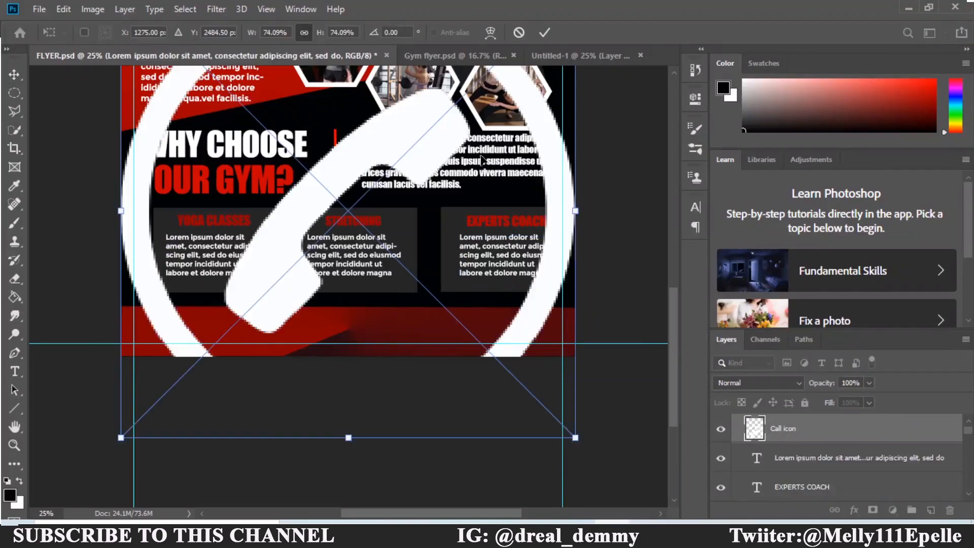
{"action": "left_click_drag", "start_coordinate": [577, 435], "coordinate": [335, 146]}
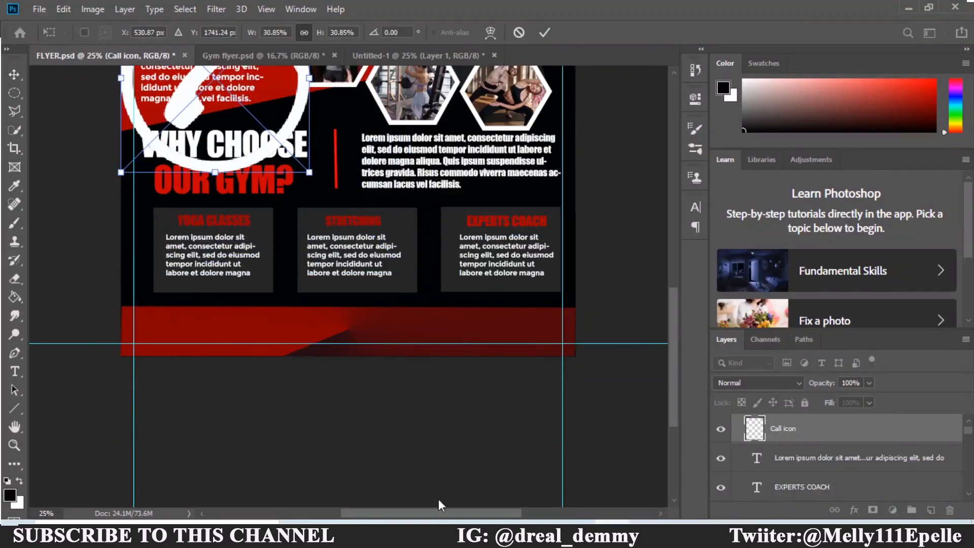
Place the Email icon, scale it to about a quarter and shift it right.
{"action": "left_click", "coordinate": [367, 535]}
{"action": "left_click_drag", "start_coordinate": [613, 249], "coordinate": [405, 258]}
{"action": "left_click", "coordinate": [547, 35]}
{"action": "left_click", "coordinate": [367, 535]}
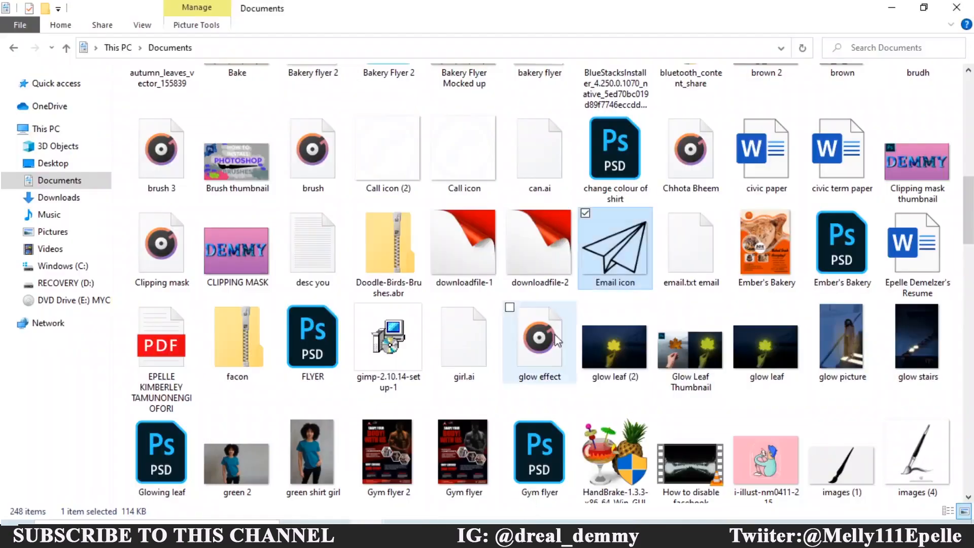
{"action": "left_click_drag", "start_coordinate": [613, 249], "coordinate": [458, 261]}
{"action": "left_click_drag", "start_coordinate": [576, 398], "coordinate": [280, 154]}
{"action": "left_click_drag", "start_coordinate": [397, 131], "coordinate": [437, 143]}
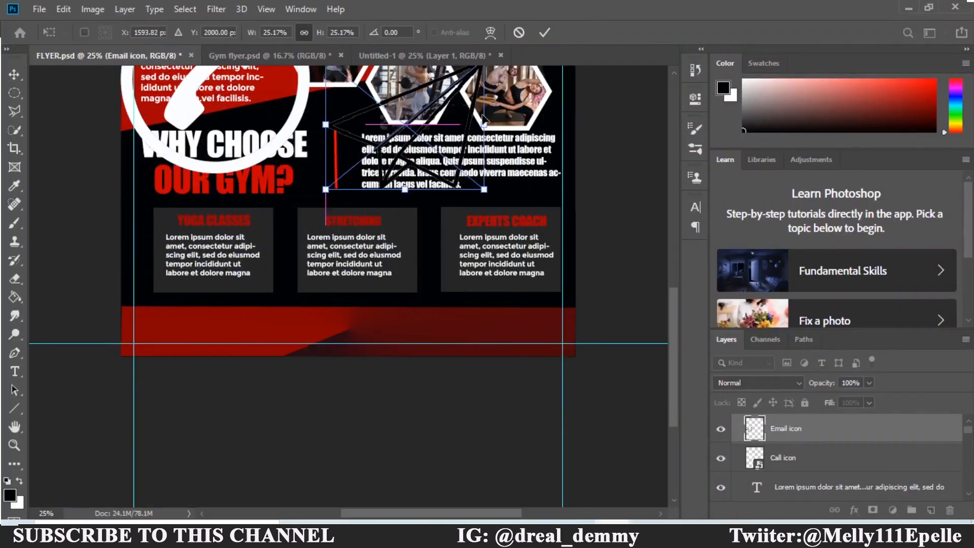
{"action": "left_click", "coordinate": [545, 32]}
Place the Location icon, scale it to about half and move it right and down.
{"action": "left_click", "coordinate": [368, 535]}
{"action": "left_click", "coordinate": [394, 482]}
{"action": "left_click_drag", "start_coordinate": [968, 214], "coordinate": [969, 276]}
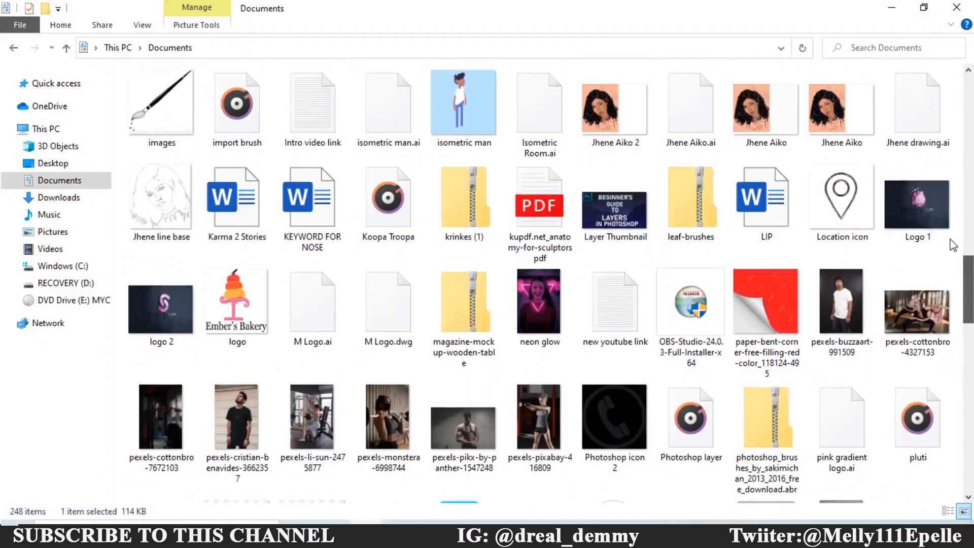
{"action": "left_click_drag", "start_coordinate": [838, 203], "coordinate": [502, 296]}
{"action": "left_click_drag", "start_coordinate": [482, 344], "coordinate": [358, 217]}
{"action": "left_click_drag", "start_coordinate": [294, 156], "coordinate": [356, 192]}
{"action": "left_click", "coordinate": [545, 33]}
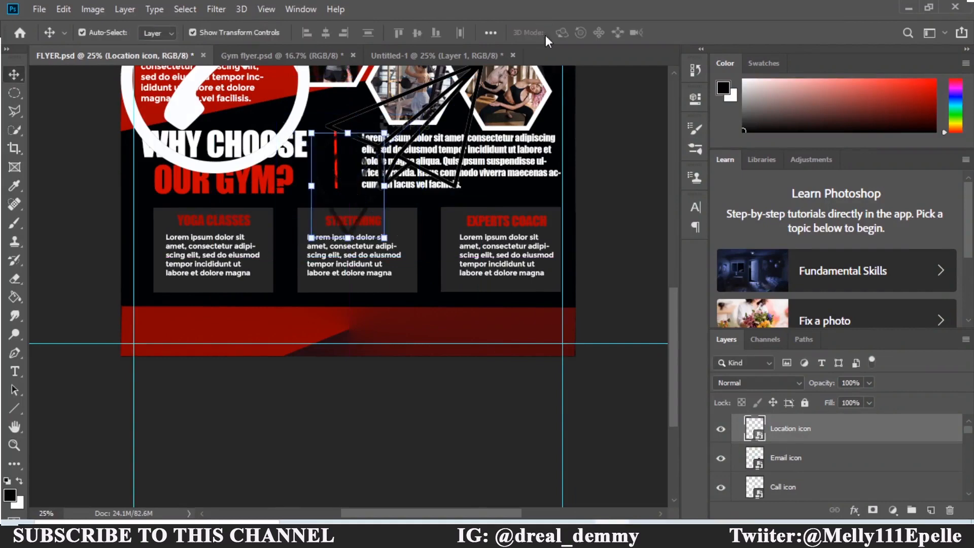
Select the Call icon layer holding the large phone icon.
{"action": "scroll", "coordinate": [471, 274], "scroll_direction": "up", "scroll_amount": 5}
{"action": "left_click", "coordinate": [471, 283]}
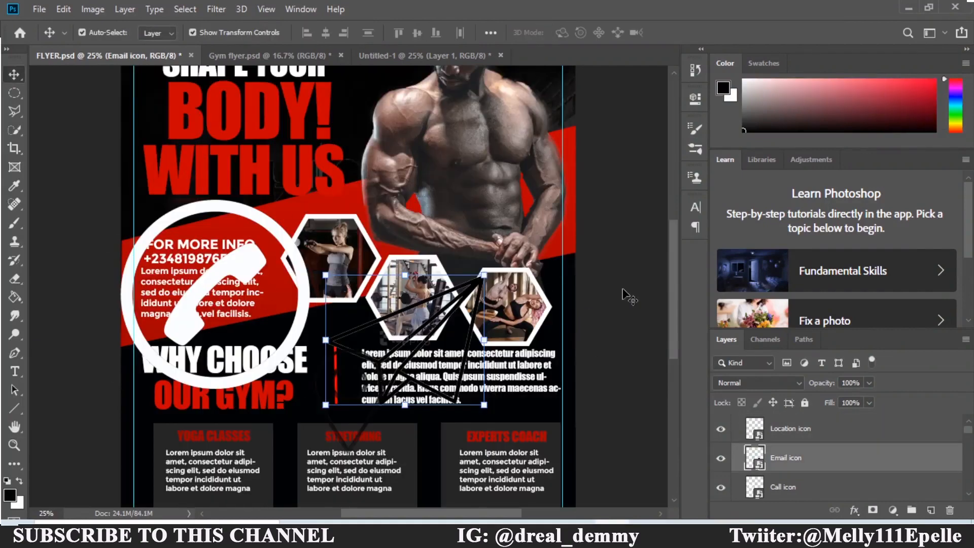
{"action": "left_click_drag", "start_coordinate": [675, 307], "coordinate": [674, 340]}
{"action": "left_click", "coordinate": [426, 277]}
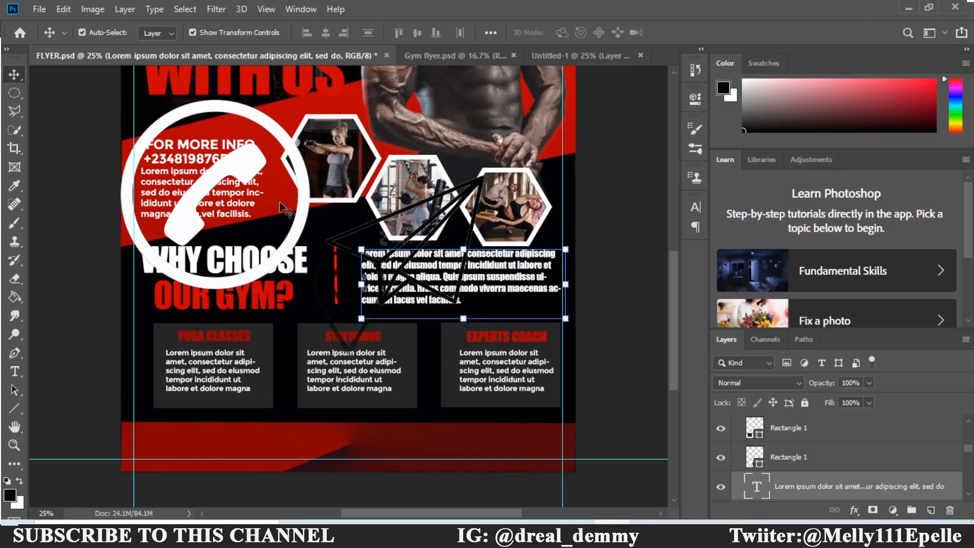
{"action": "left_click", "coordinate": [240, 165]}
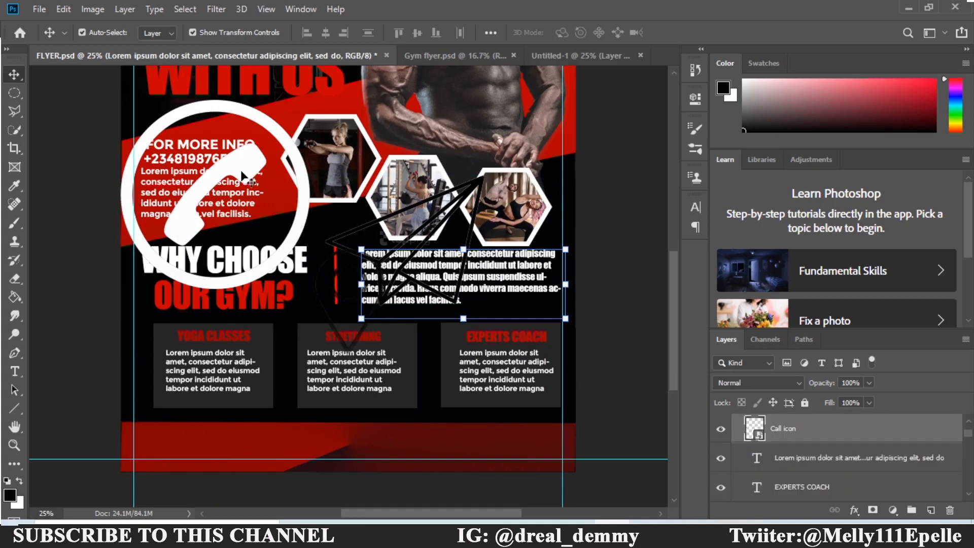
{"action": "left_click", "coordinate": [241, 175]}
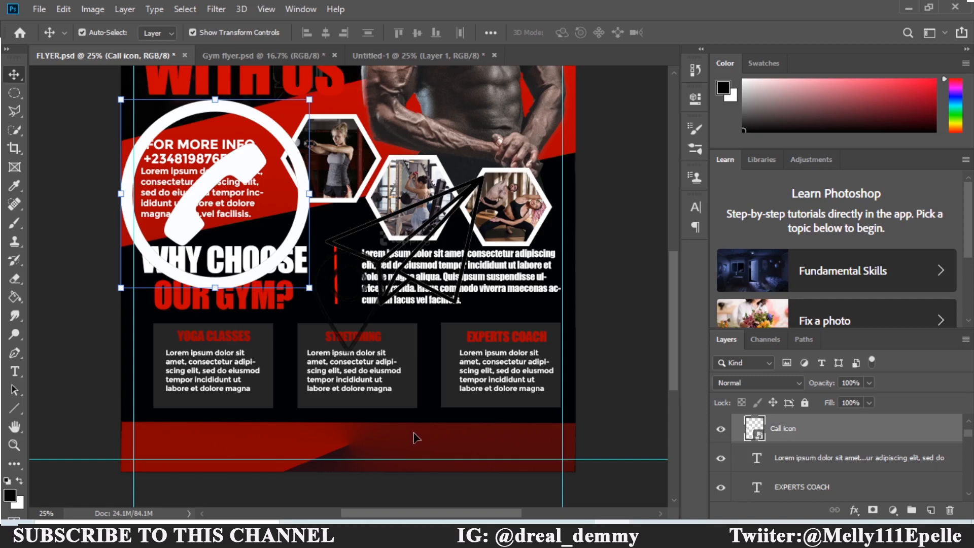
Scale the phone icon down and position it inside the red footer bar.
{"action": "left_click_drag", "start_coordinate": [245, 175], "coordinate": [405, 420]}
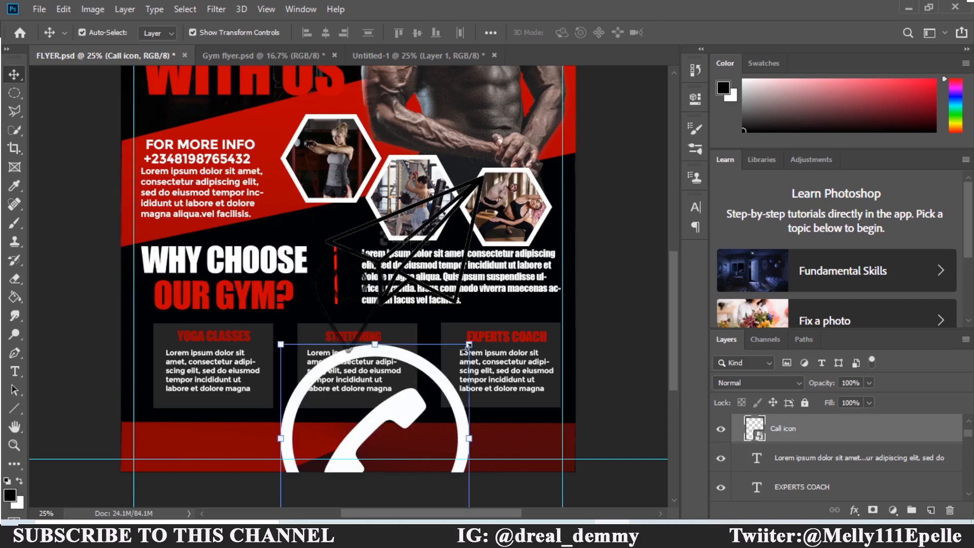
{"action": "key", "text": "ctrl+t"}
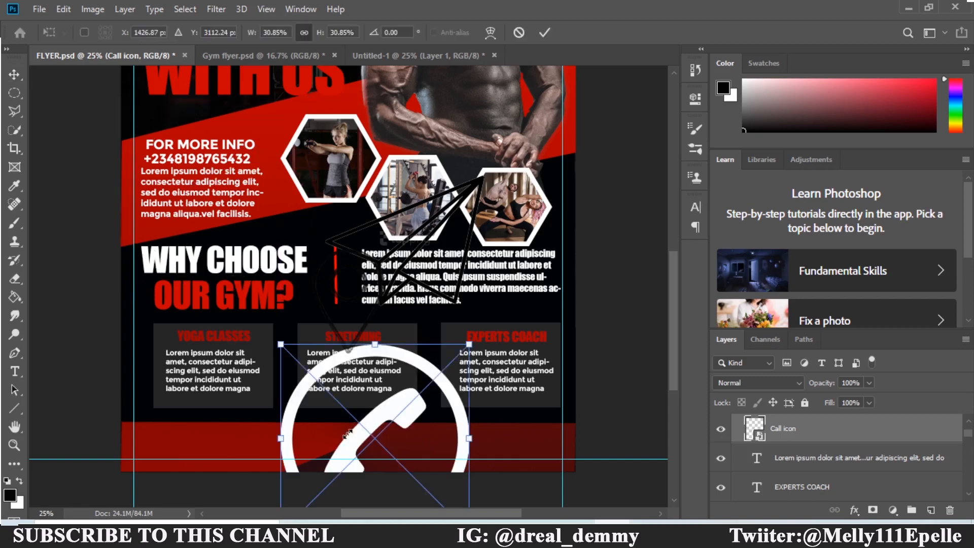
{"action": "left_click_drag", "start_coordinate": [342, 440], "coordinate": [325, 441]}
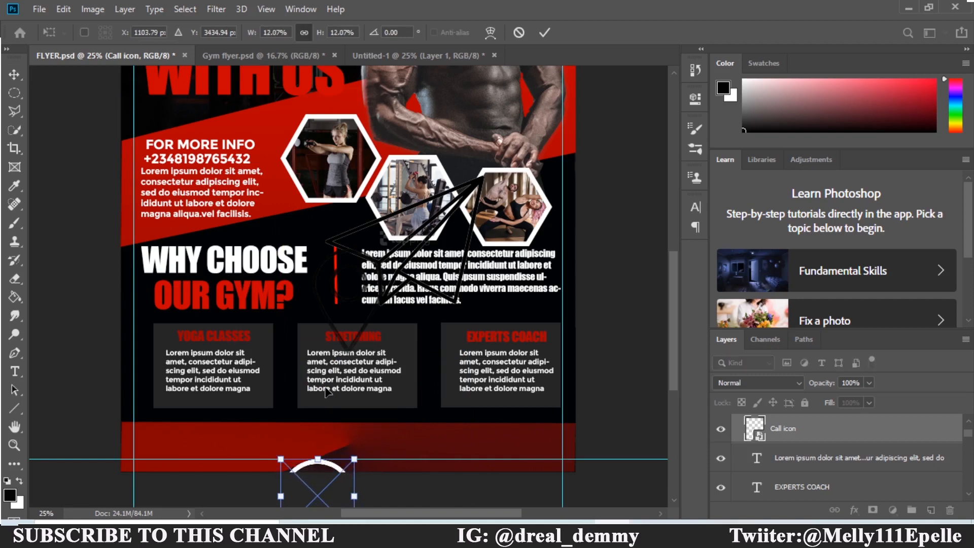
{"action": "left_click_drag", "start_coordinate": [319, 487], "coordinate": [325, 389]}
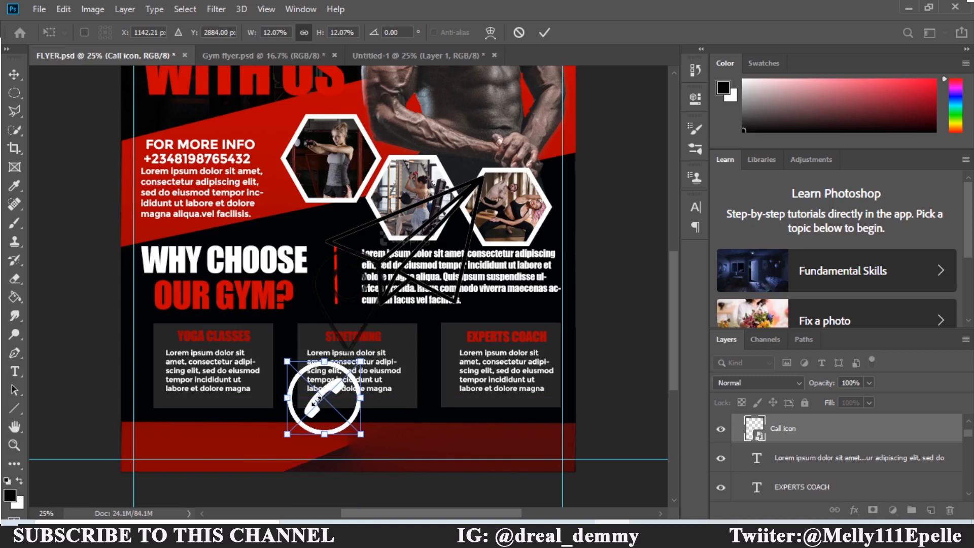
{"action": "left_click_drag", "start_coordinate": [316, 401], "coordinate": [315, 407]}
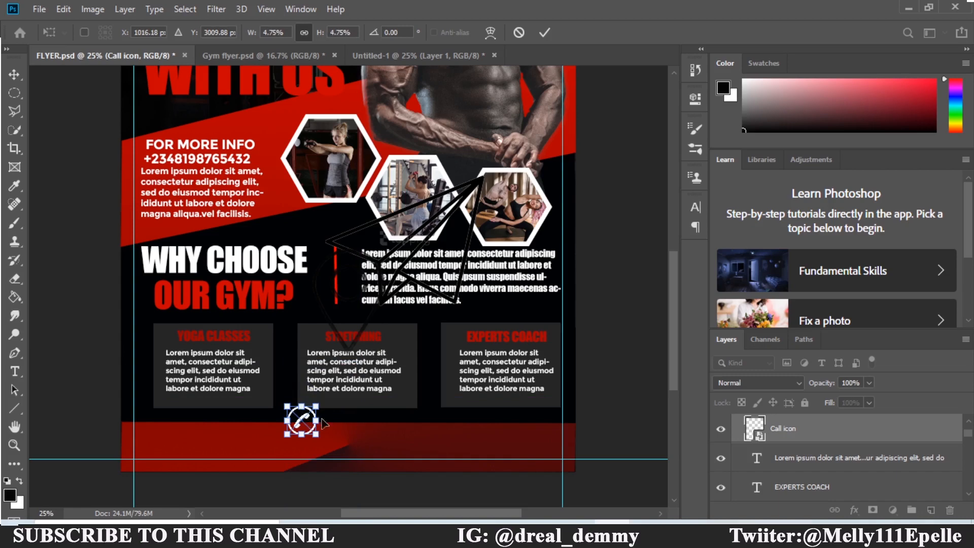
{"action": "left_click_drag", "start_coordinate": [302, 421], "coordinate": [448, 447]}
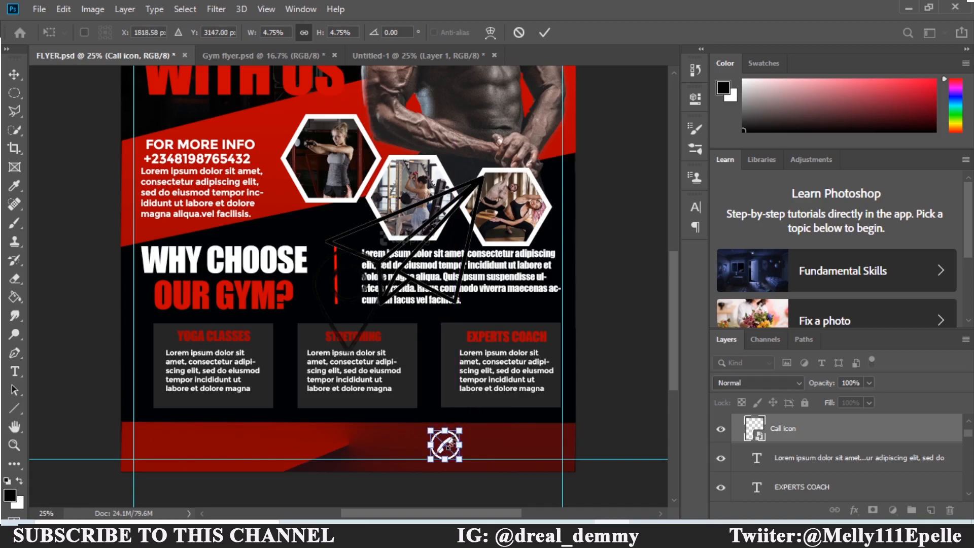
{"action": "left_click_drag", "start_coordinate": [460, 429], "coordinate": [455, 436]}
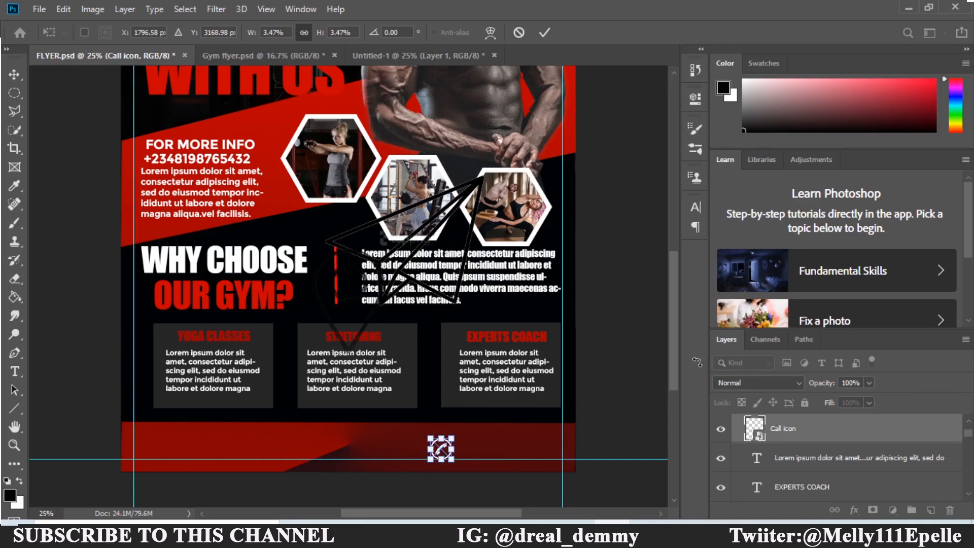
{"action": "key", "text": "Return"}
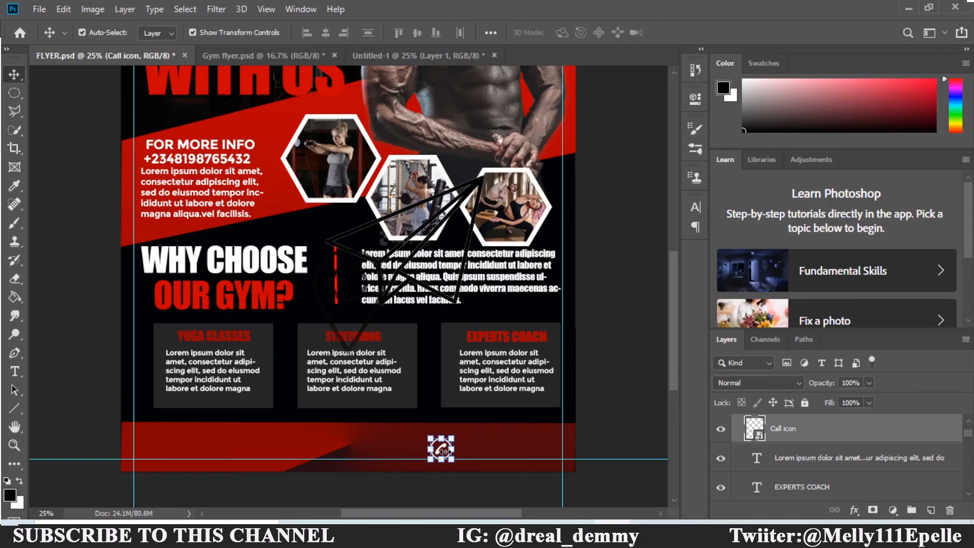
Zoom in on the footer and reselect the phone icon layer.
{"action": "key", "text": "ctrl+plus"}
{"action": "key", "text": "ctrl+plus"}
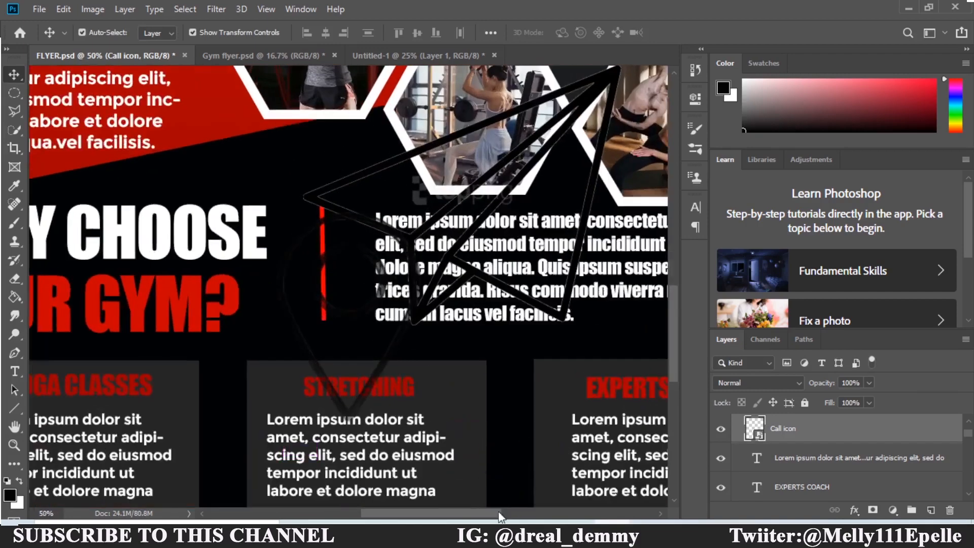
{"action": "left_click", "coordinate": [416, 273]}
{"action": "left_click_drag", "start_coordinate": [674, 375], "coordinate": [672, 419]}
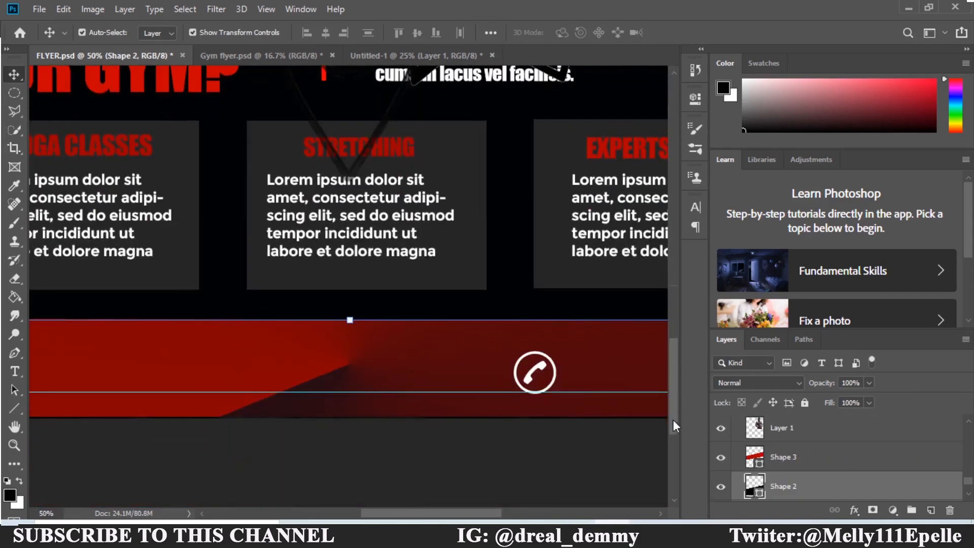
{"action": "left_click", "coordinate": [545, 386]}
{"action": "left_click_drag", "start_coordinate": [430, 513], "coordinate": [469, 516]}
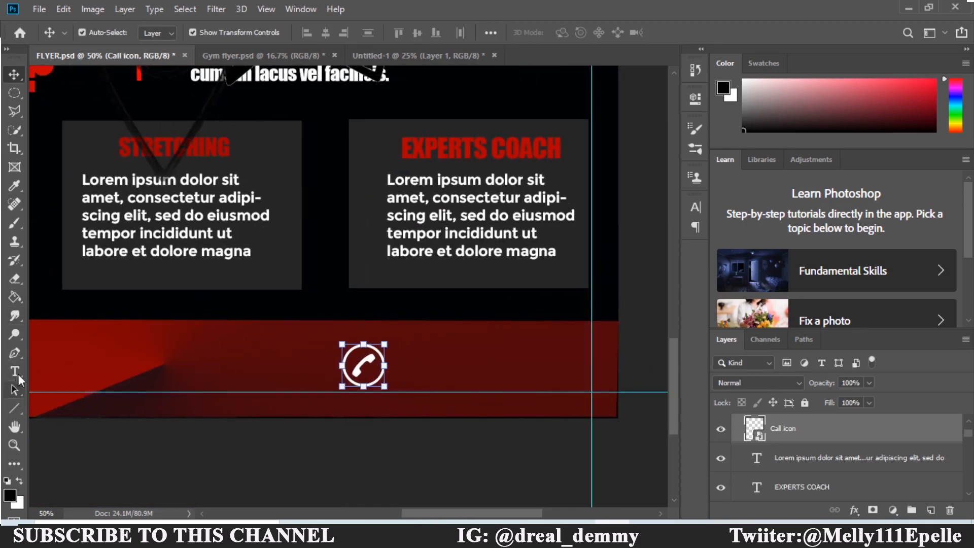
{"action": "left_click", "coordinate": [15, 371]}
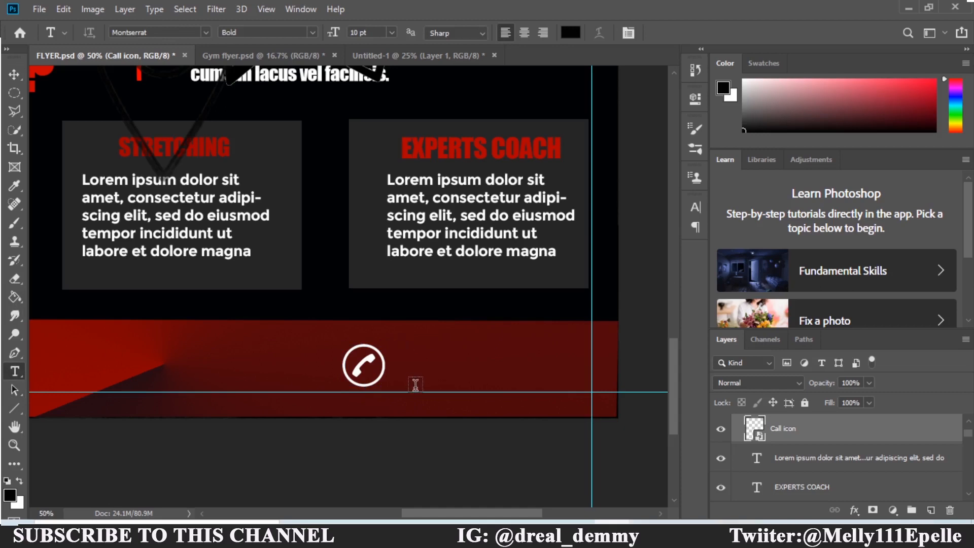
Add a placeholder text line, then return to the FLYER document.
{"action": "left_click", "coordinate": [403, 349]}
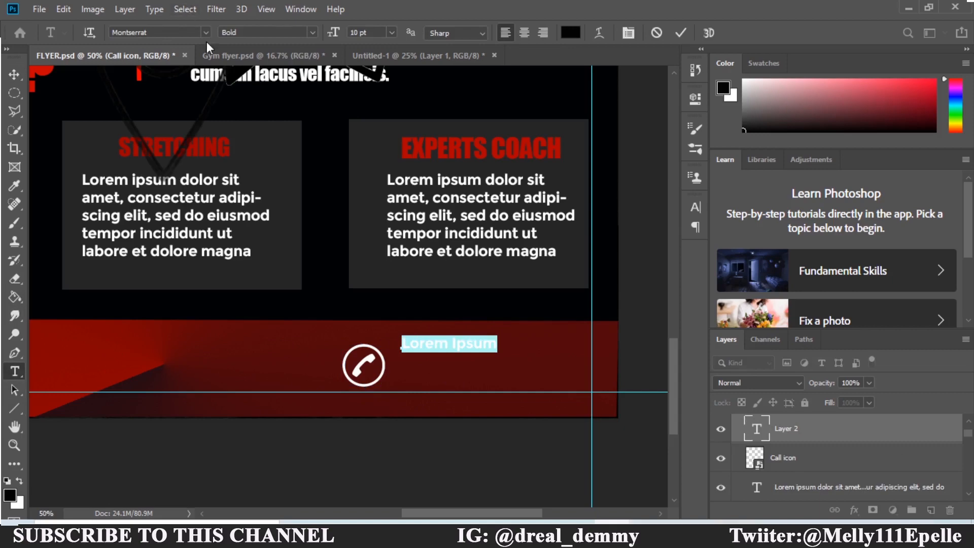
{"action": "left_click", "coordinate": [230, 59]}
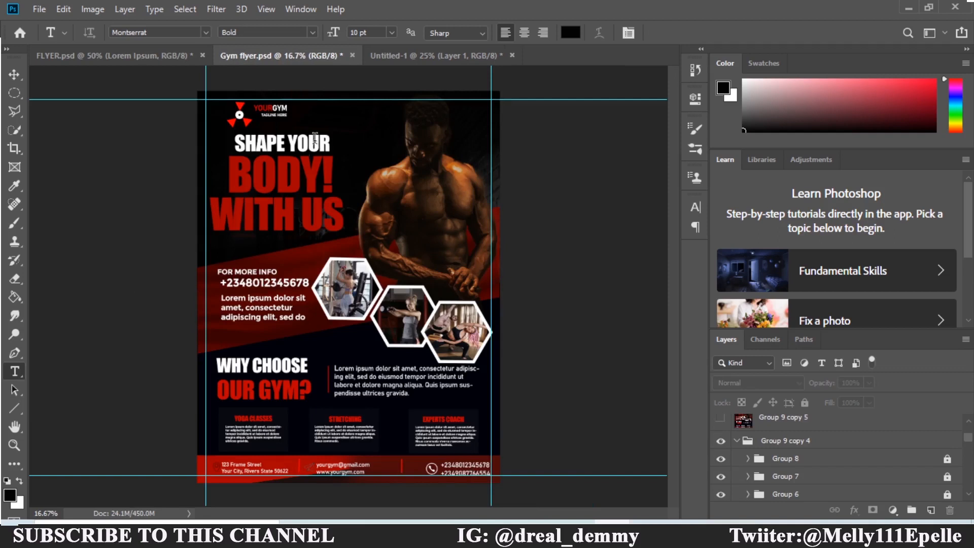
{"action": "left_click", "coordinate": [147, 59]}
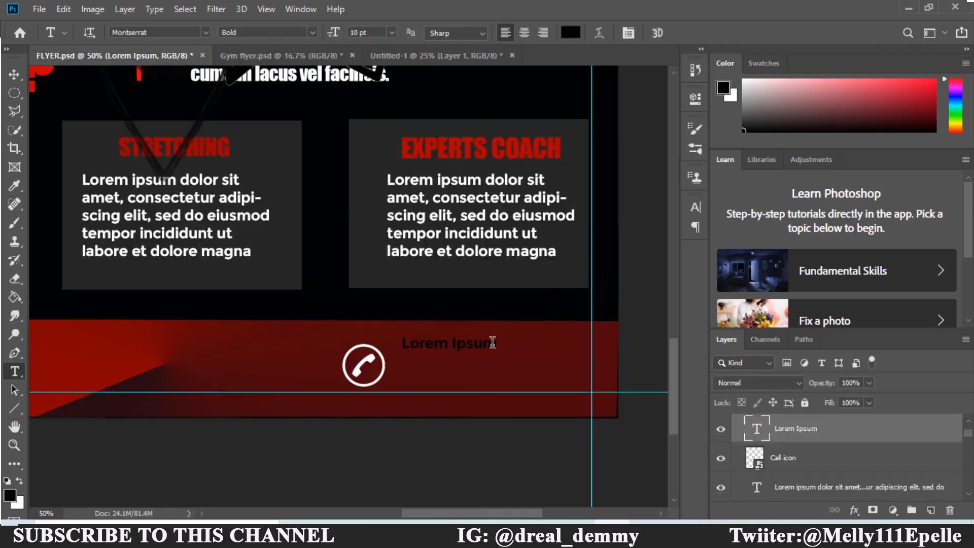
Replace the Lorem Ipsum beside the phone icon with two phone numbers in #ffffff.
{"action": "left_click", "coordinate": [495, 342]}
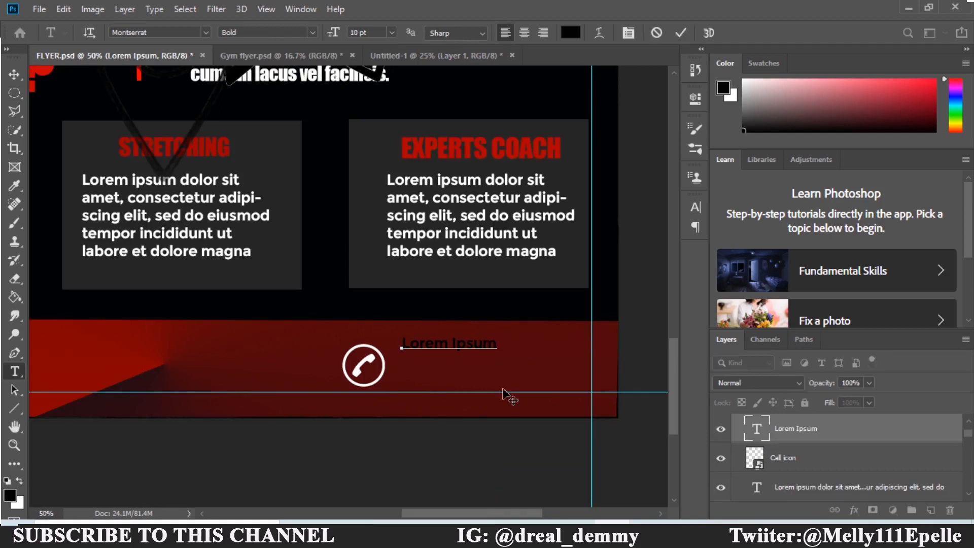
{"action": "key", "text": "BackSpace"}
{"action": "key", "text": "BackSpace"}
{"action": "key", "text": "BackSpace"}
{"action": "key", "text": "BackSpace"}
{"action": "key", "text": "BackSpace"}
{"action": "key", "text": "BackSpace"}
{"action": "key", "text": "BackSpace"}
{"action": "key", "text": "BackSpace"}
{"action": "key", "text": "BackSpace"}
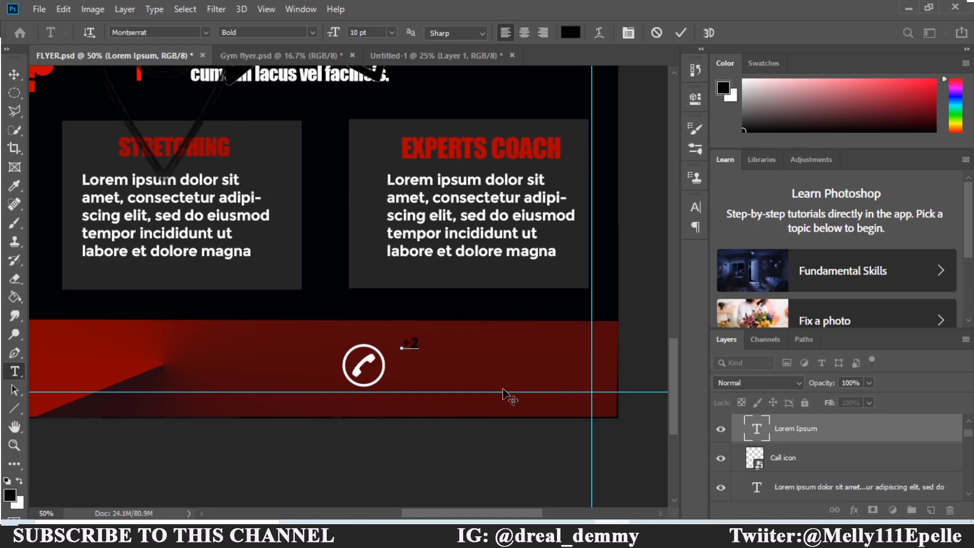
{"action": "left_click", "coordinate": [571, 31]}
{"action": "type", "text": "ffffff"}
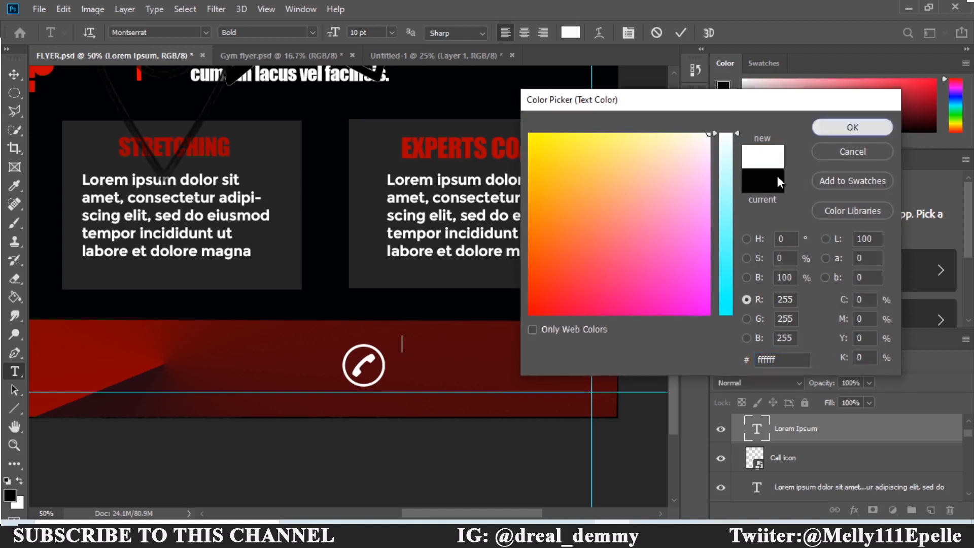
{"action": "key", "text": "Return"}
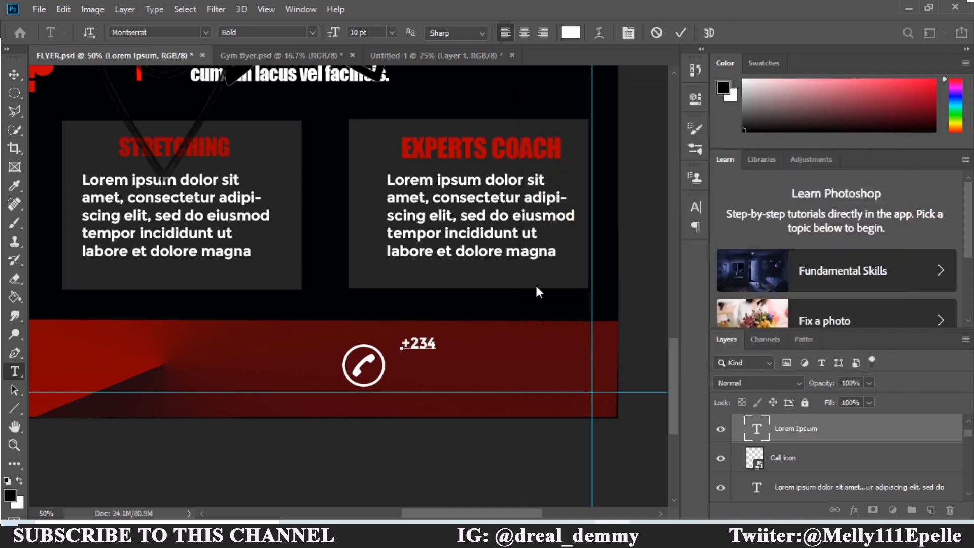
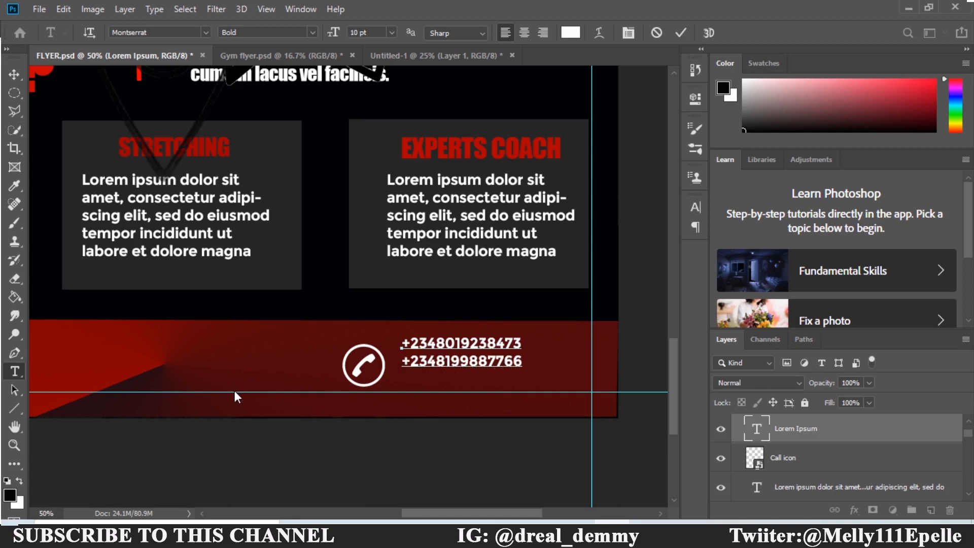
Move the phone numbers closer to the call icon and set them to 14 pt.
{"action": "left_click", "coordinate": [15, 79]}
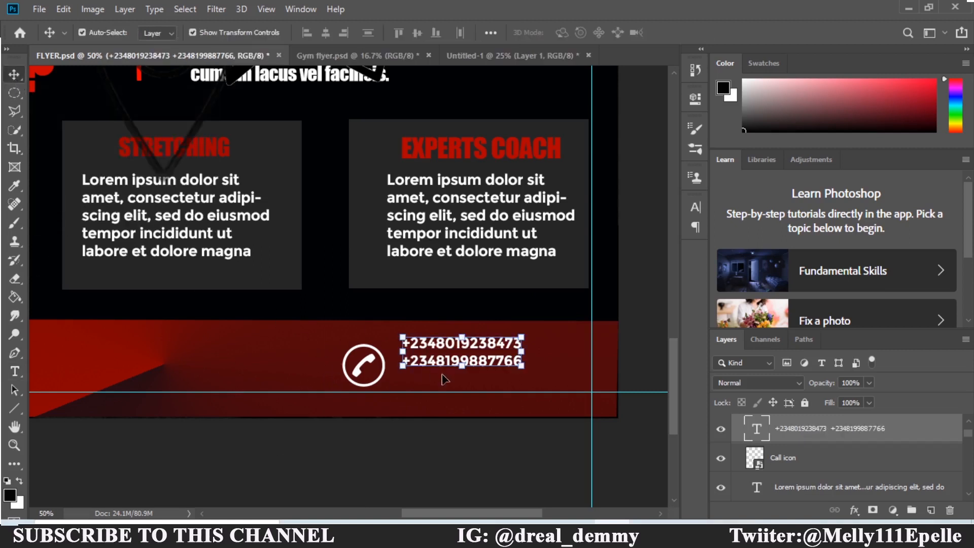
{"action": "mouse_move", "coordinate": [441, 362]}
{"action": "left_mouse_down"}
{"action": "mouse_move", "coordinate": [448, 385]}
{"action": "mouse_move", "coordinate": [435, 376]}
{"action": "left_mouse_up"}
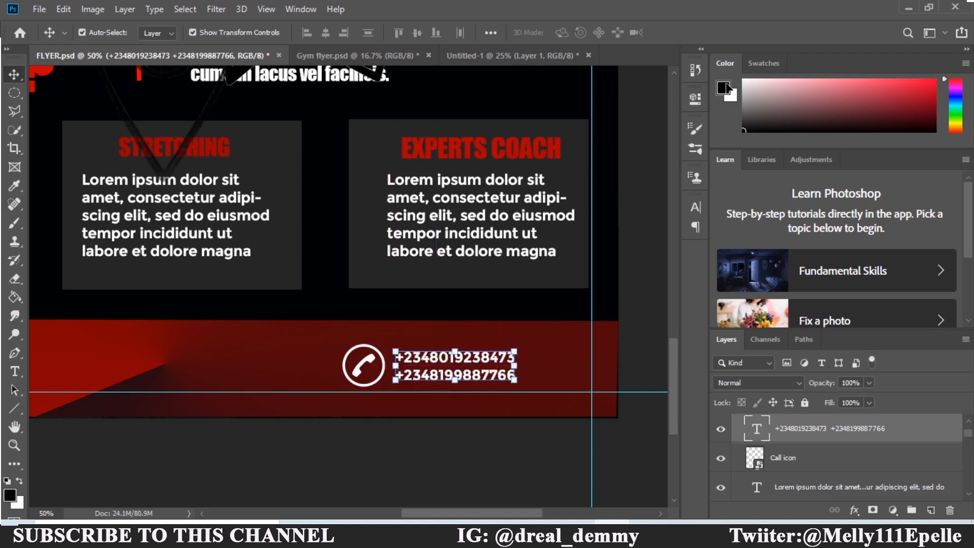
{"action": "left_click", "coordinate": [693, 208]}
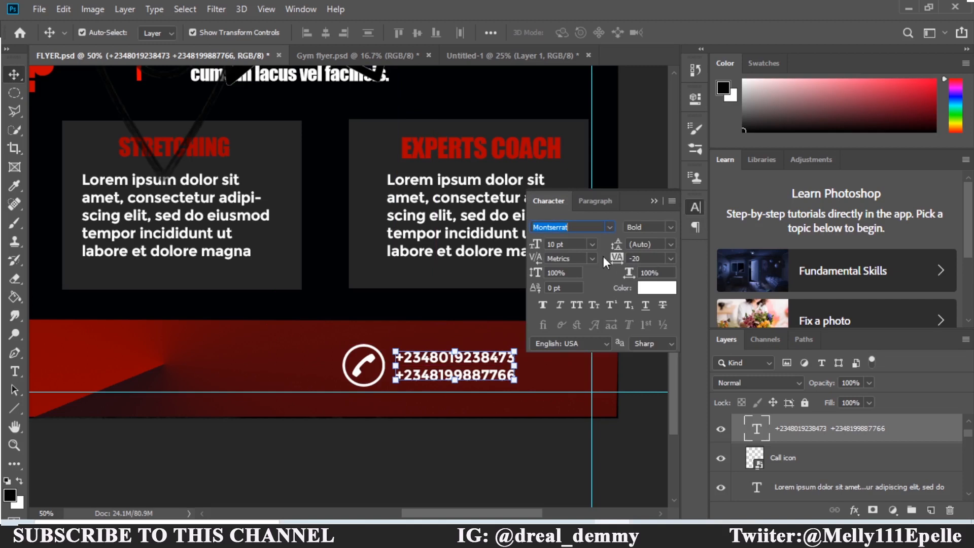
{"action": "left_click", "coordinate": [593, 244]}
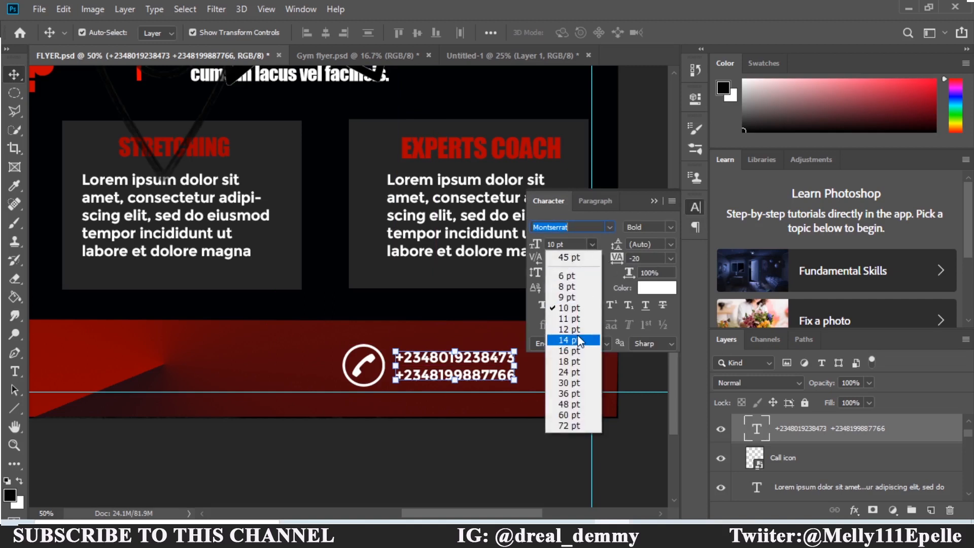
{"action": "left_click", "coordinate": [569, 329]}
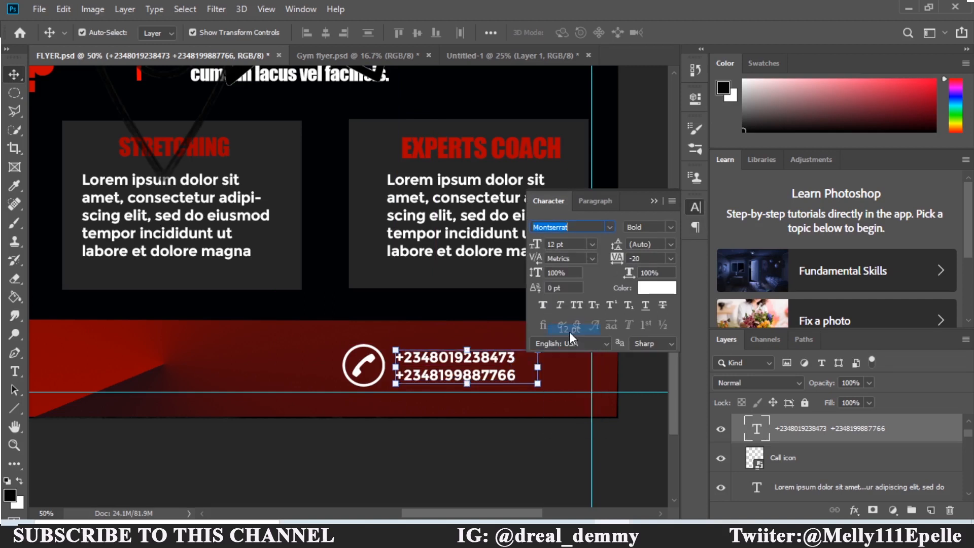
{"action": "left_click", "coordinate": [610, 227]}
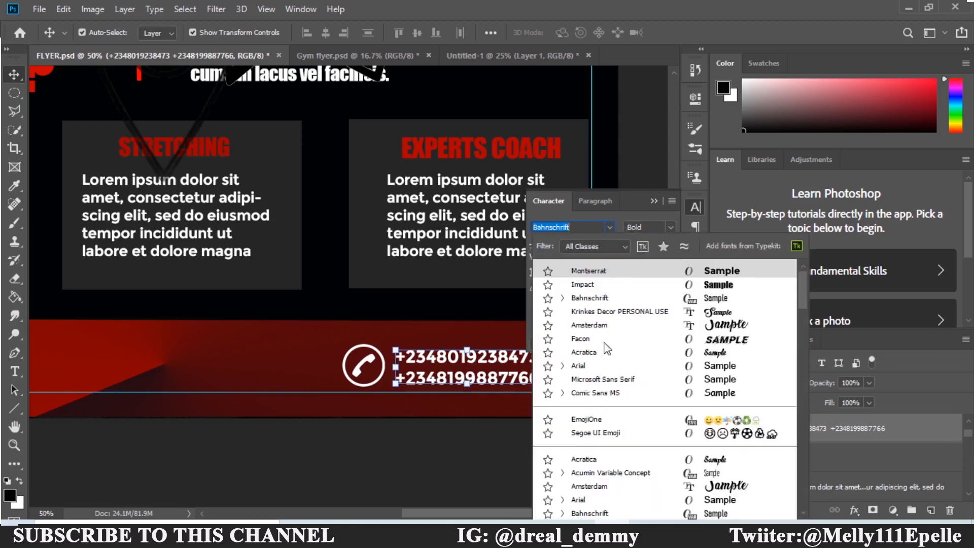
{"action": "left_click", "coordinate": [607, 236]}
{"action": "key", "text": "ctrl+z"}
{"action": "key", "text": "ctrl+z"}
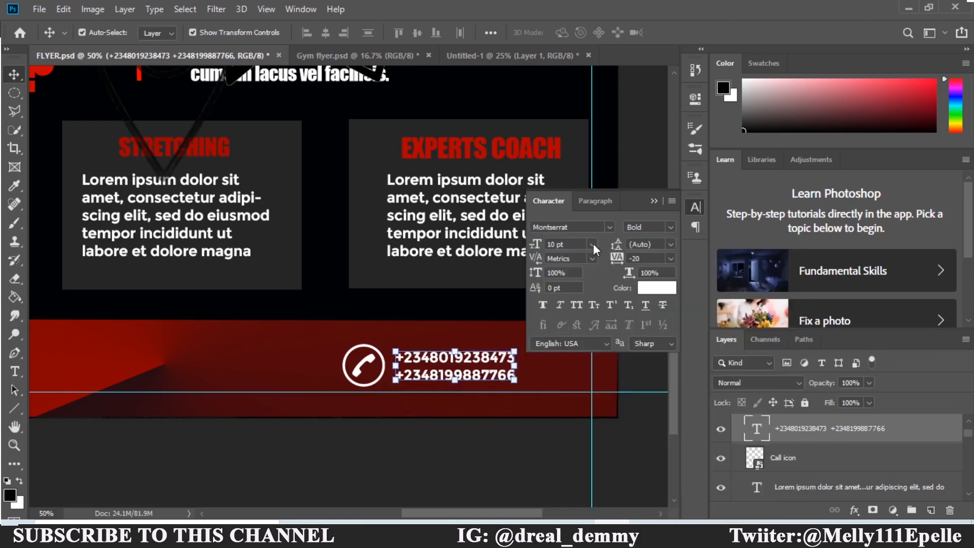
{"action": "left_click", "coordinate": [592, 243]}
{"action": "left_click", "coordinate": [575, 339]}
{"action": "left_click", "coordinate": [654, 201]}
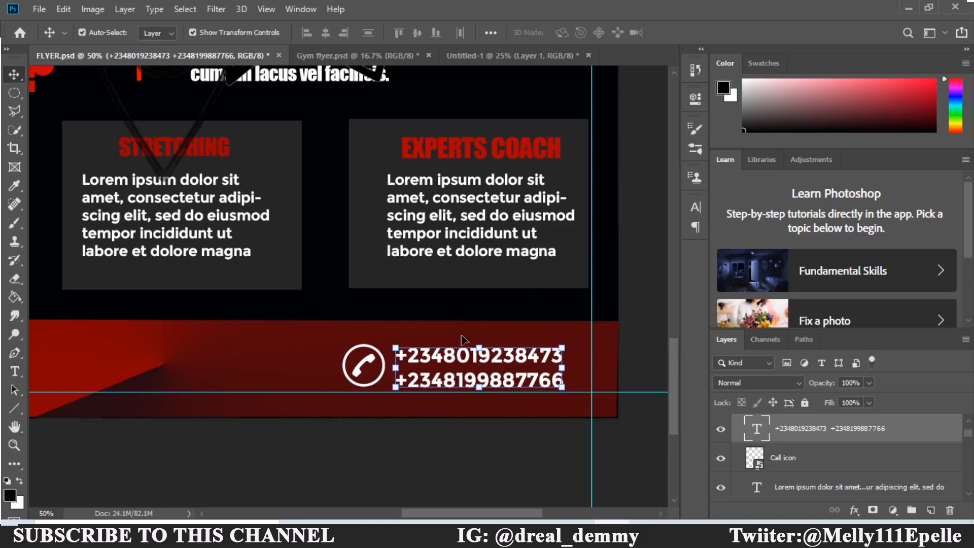
Align the phone numbers beside the call icon and nudge the call icon group.
{"action": "left_click_drag", "start_coordinate": [462, 348], "coordinate": [463, 354]}
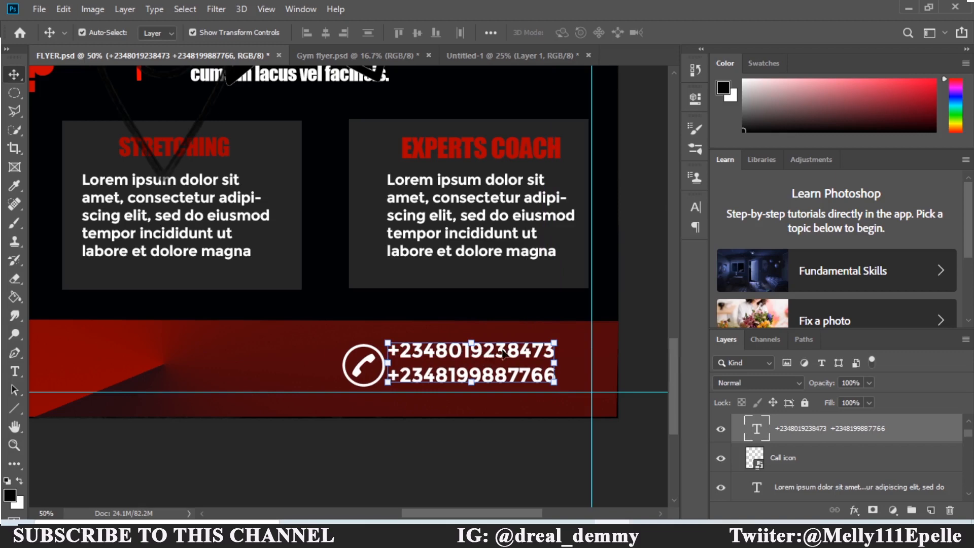
{"action": "mouse_move", "coordinate": [527, 353]}
{"action": "left_mouse_down"}
{"action": "mouse_move", "coordinate": [537, 355]}
{"action": "mouse_move", "coordinate": [512, 357]}
{"action": "left_mouse_up"}
{"action": "left_click", "coordinate": [378, 369]}
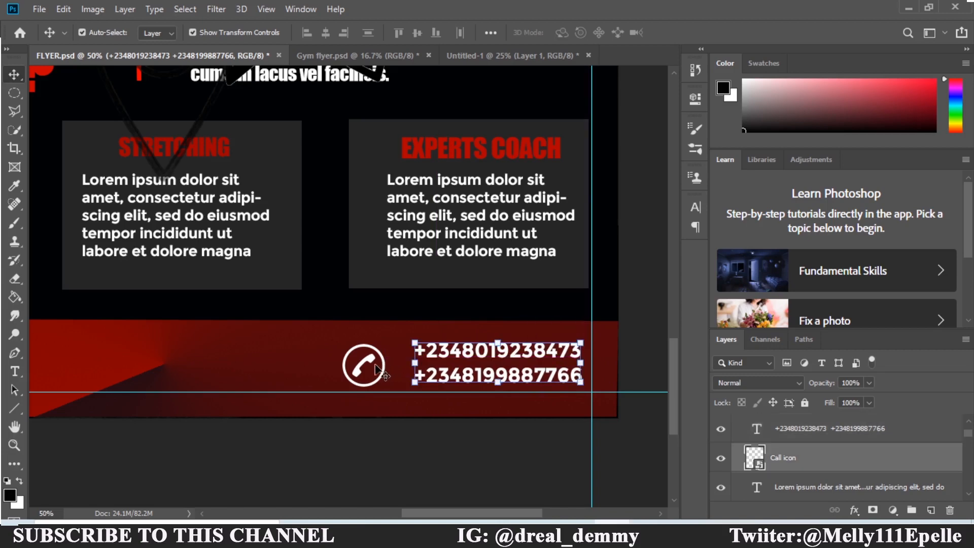
{"action": "left_click", "coordinate": [385, 351]}
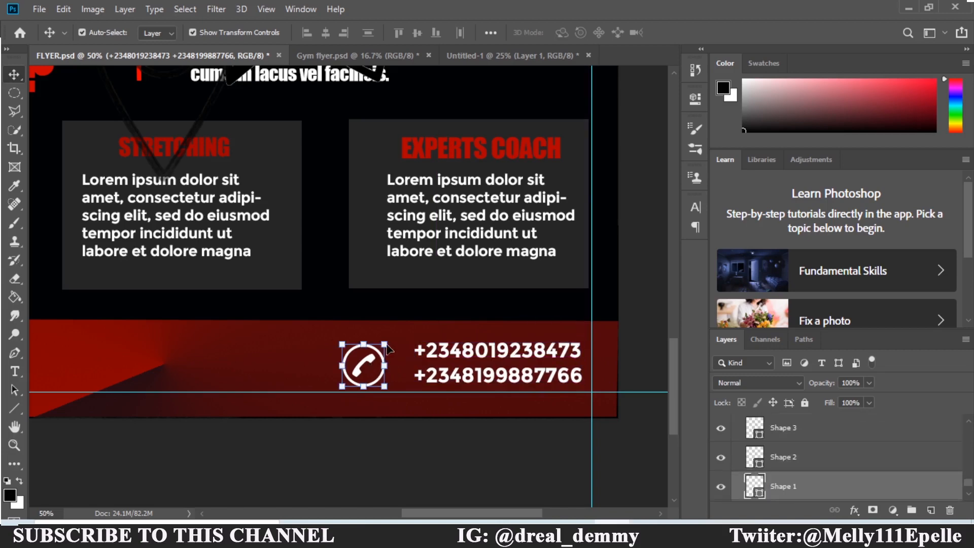
{"action": "left_click", "coordinate": [377, 363]}
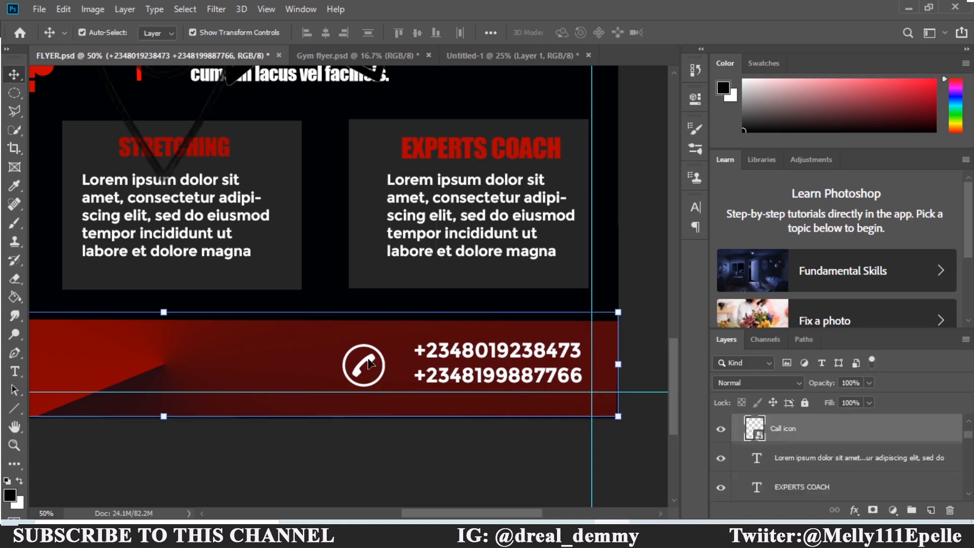
{"action": "left_click_drag", "start_coordinate": [382, 351], "coordinate": [392, 350]}
{"action": "left_click_drag", "start_coordinate": [445, 516], "coordinate": [380, 523]}
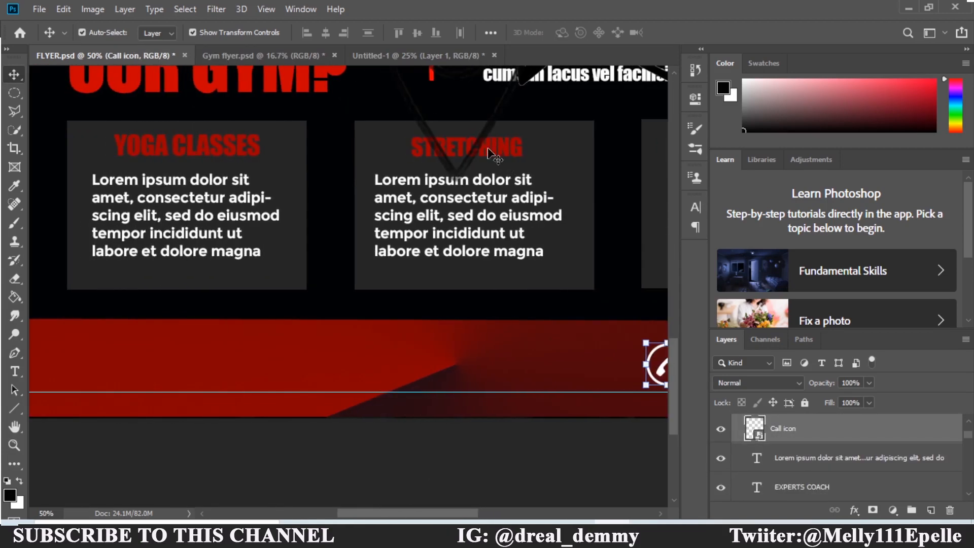
Shrink the location pin icon so it fits on the red footer band.
{"action": "left_click_drag", "start_coordinate": [478, 146], "coordinate": [463, 243]}
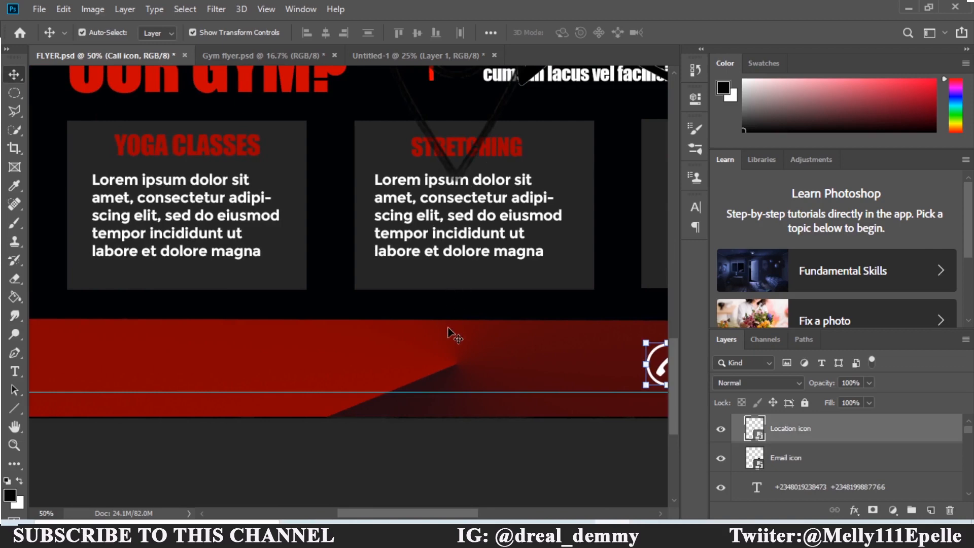
{"action": "left_click_drag", "start_coordinate": [415, 516], "coordinate": [391, 518]}
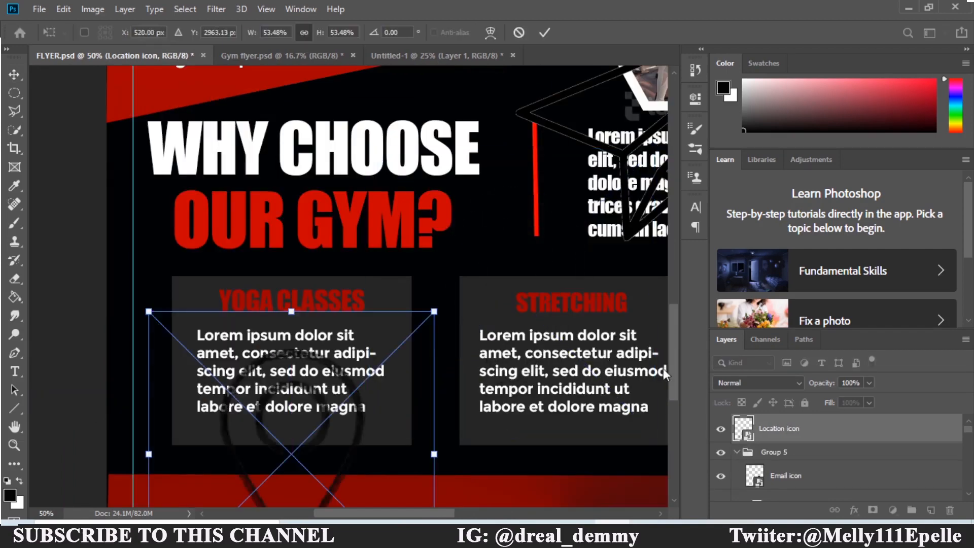
{"action": "left_click_drag", "start_coordinate": [675, 349], "coordinate": [667, 390]}
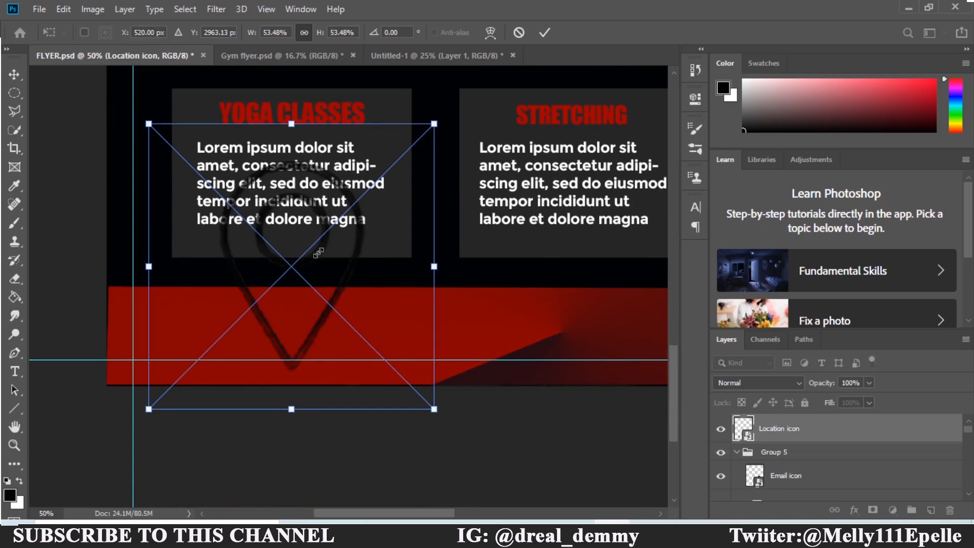
{"action": "left_click_drag", "start_coordinate": [434, 123], "coordinate": [203, 303]}
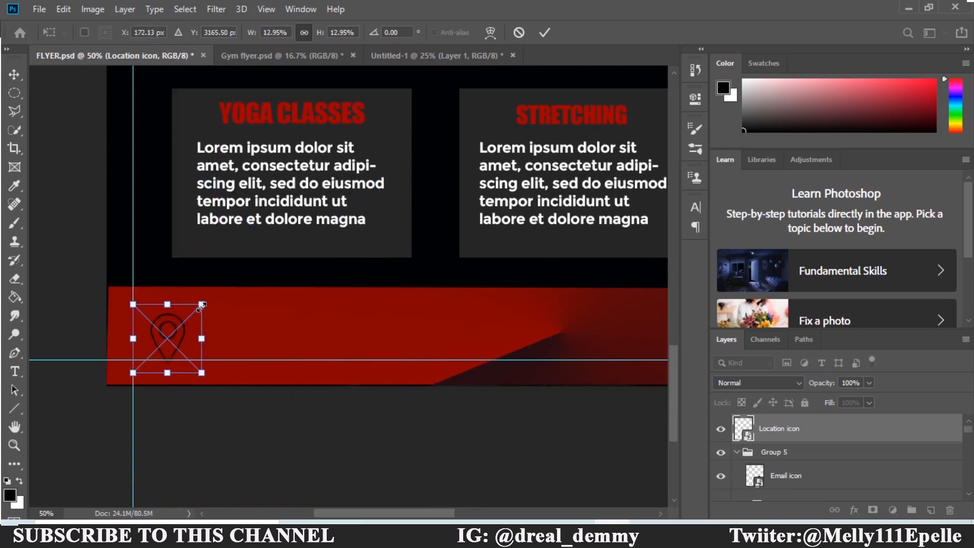
{"action": "double_click", "coordinate": [177, 325]}
Delete the stray Lorem Ipsum placeholder text layer from the flyer.
{"action": "left_click", "coordinate": [330, 59]}
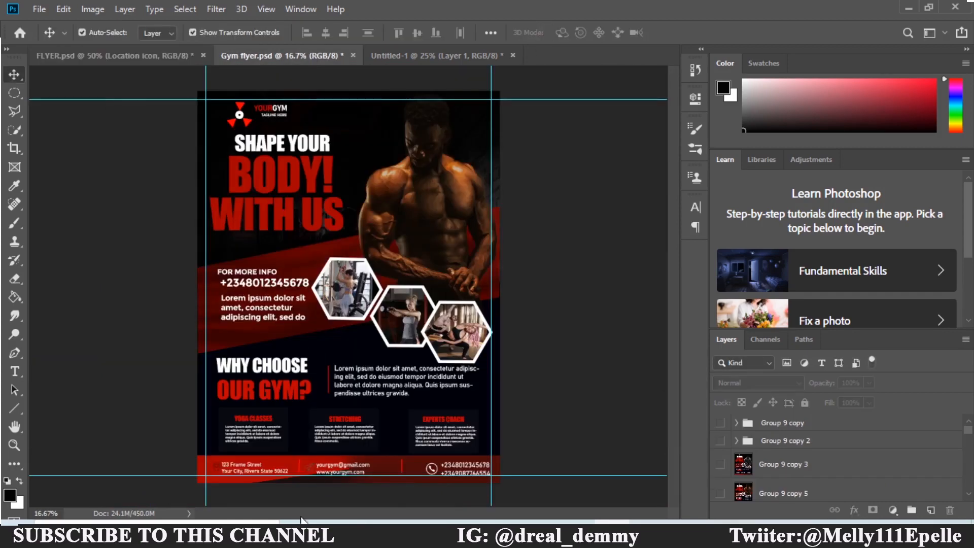
{"action": "left_click", "coordinate": [109, 55]}
{"action": "key", "text": "t"}
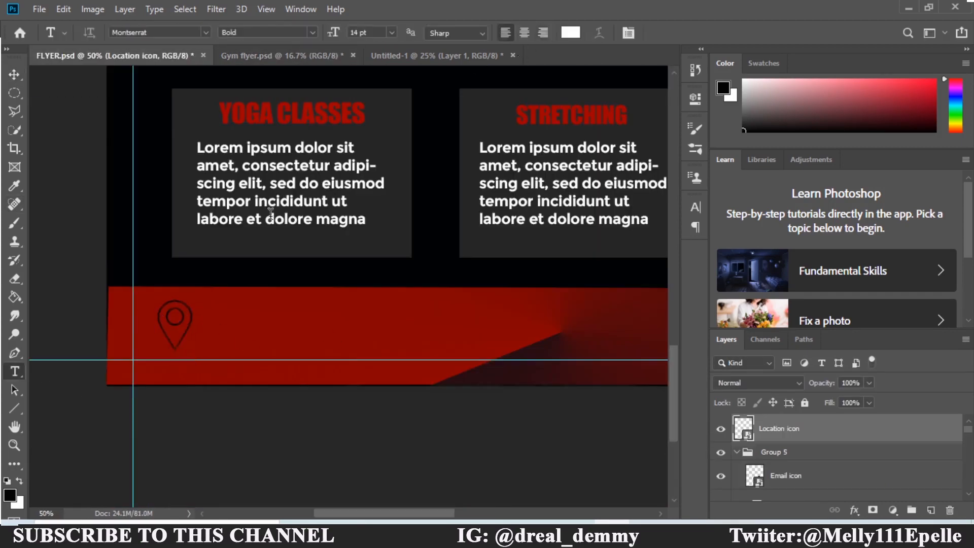
{"action": "left_click", "coordinate": [201, 311]}
{"action": "right_click", "coordinate": [849, 427]}
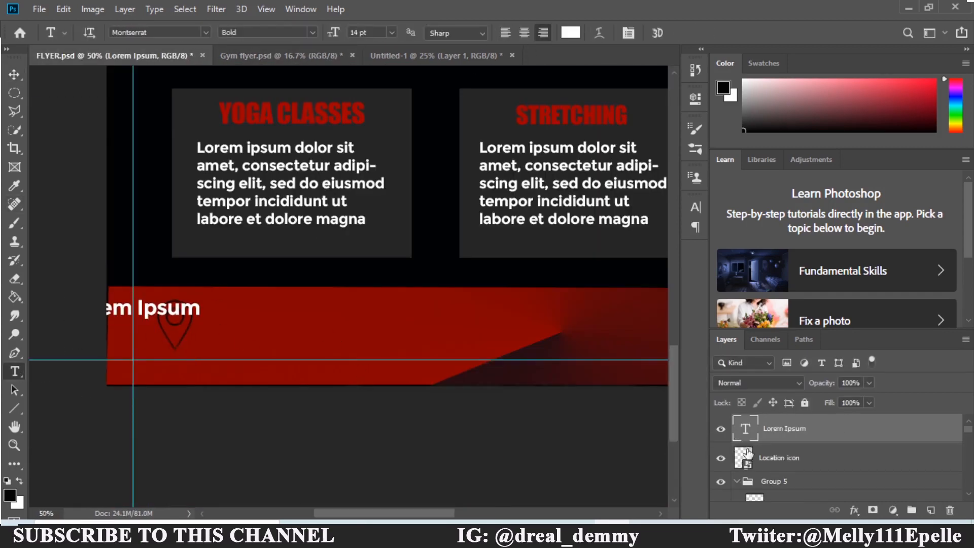
{"action": "left_click", "coordinate": [841, 89]}
{"action": "key", "text": "Return"}
Enter the address '123 Frame Street Your City, Rivers State, 50622.' at 9 pt beside the pin.
{"action": "left_click", "coordinate": [210, 314]}
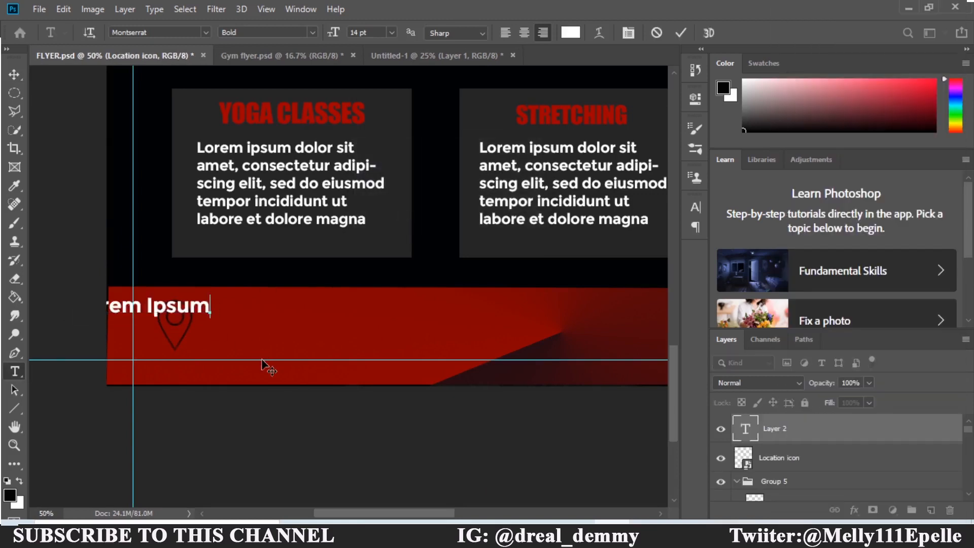
{"action": "type", "text": "123"}
{"action": "type", "text": " Frame street"}
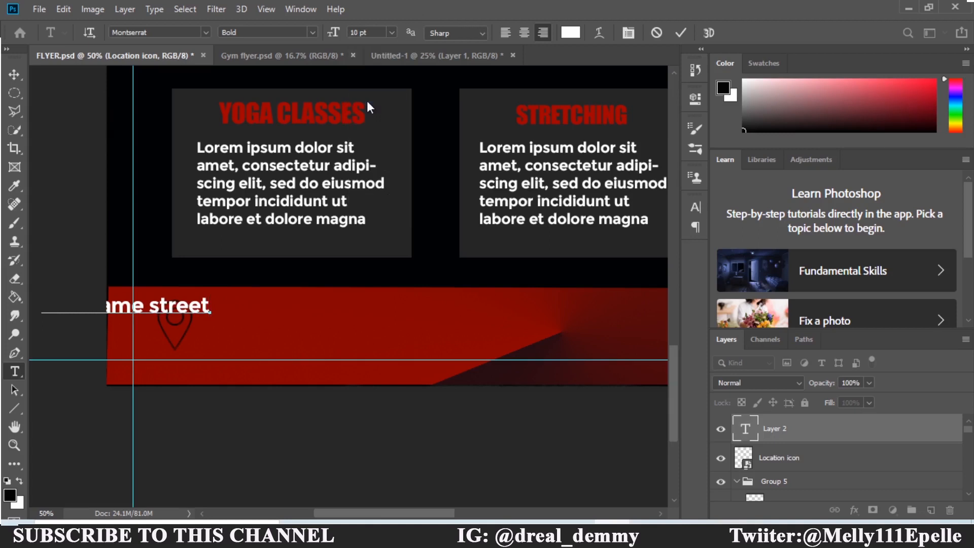
{"action": "key", "text": "BackSpace"}
{"action": "key", "text": "BackSpace"}
{"action": "key", "text": "BackSpace"}
{"action": "key", "text": "BackSpace"}
{"action": "key", "text": "BackSpace"}
{"action": "key", "text": "BackSpace"}
{"action": "key", "text": "BackSpace"}
{"action": "key", "text": "BackSpace"}
{"action": "key", "text": "BackSpace"}
{"action": "key", "text": "BackSpace"}
{"action": "key", "text": "BackSpace"}
{"action": "key", "text": "BackSpace"}
{"action": "key", "text": "BackSpace"}
{"action": "key", "text": "BackSpace"}
{"action": "key", "text": "BackSpace"}
{"action": "key", "text": "BackSpace"}
{"action": "left_click", "coordinate": [392, 33]}
{"action": "left_click", "coordinate": [375, 85]}
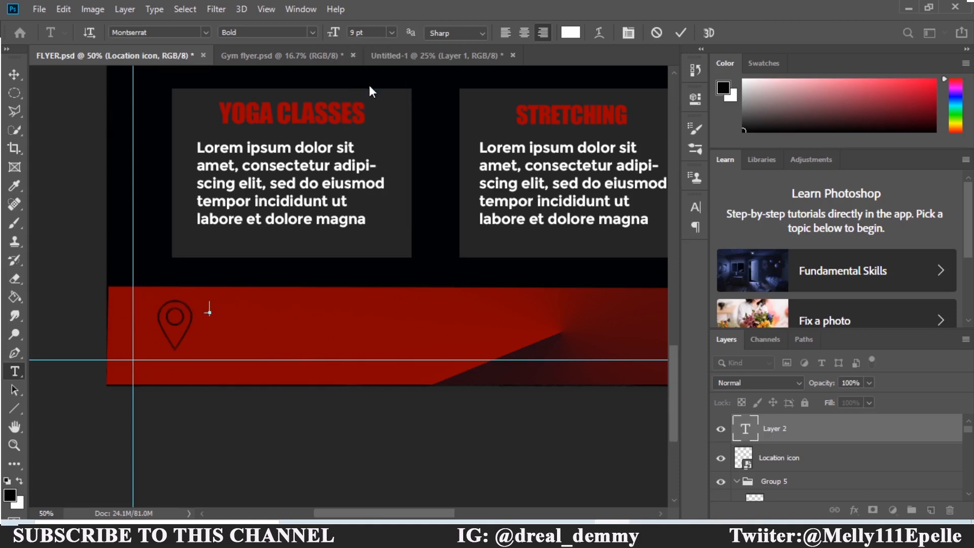
{"action": "type", "text": "123 Frame Street "}
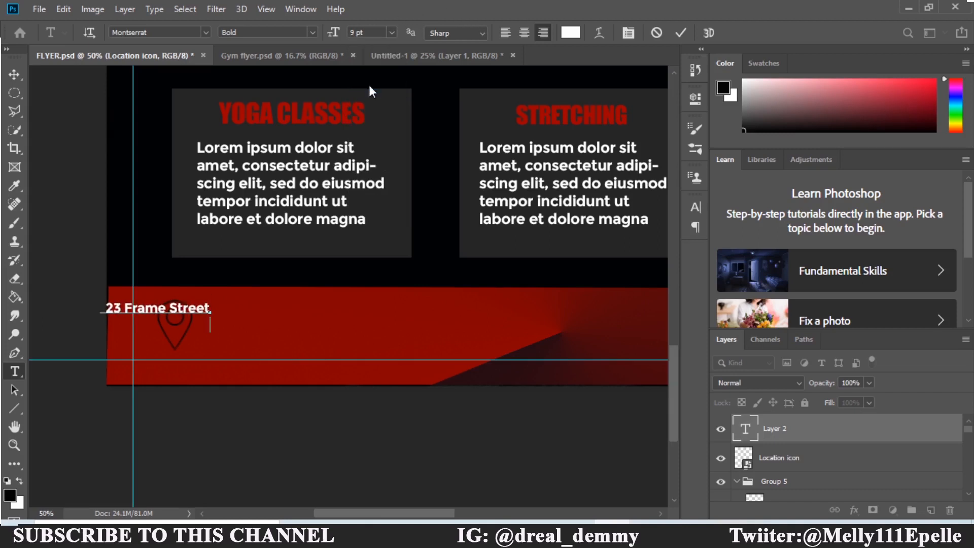
{"action": "type", "text": "Your City"}
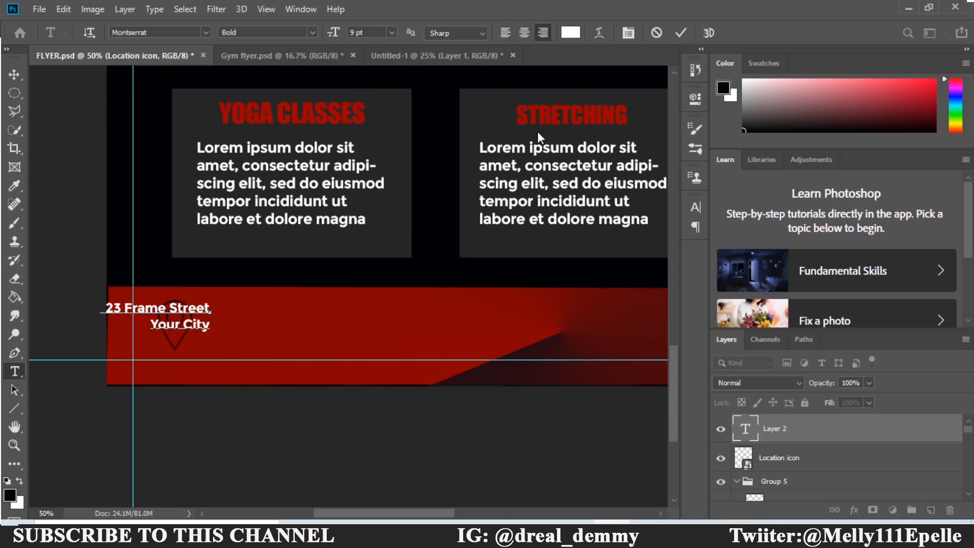
{"action": "type", "text": ", Rivers State"}
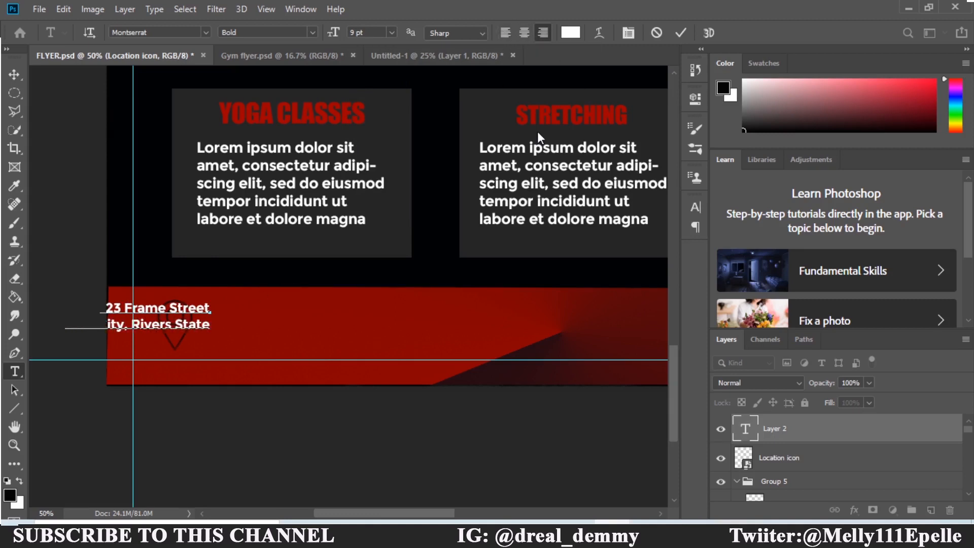
{"action": "type", "text": ", 50622."}
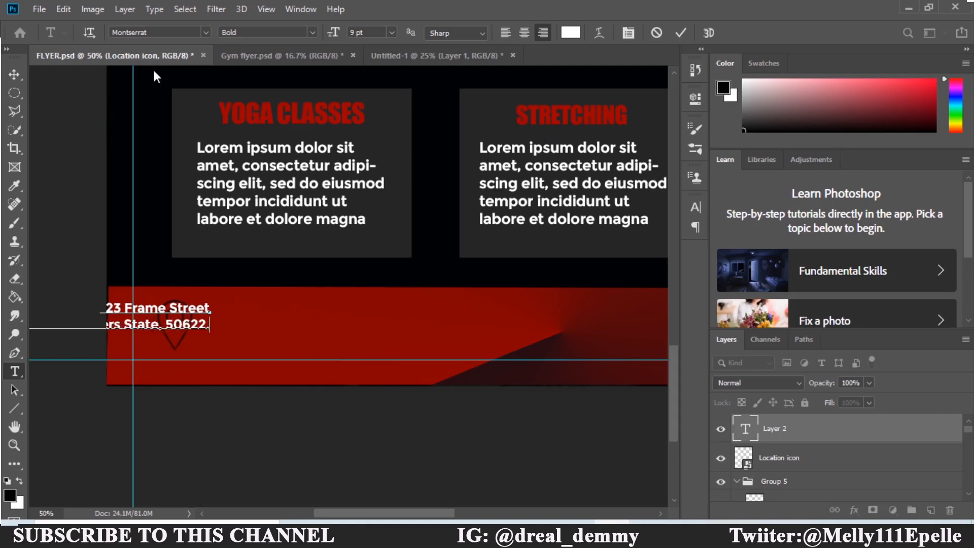
Move the address text onto the red band and enlarge it slightly with Free Transform.
{"action": "left_click", "coordinate": [14, 74]}
{"action": "left_click_drag", "start_coordinate": [153, 324], "coordinate": [330, 333]}
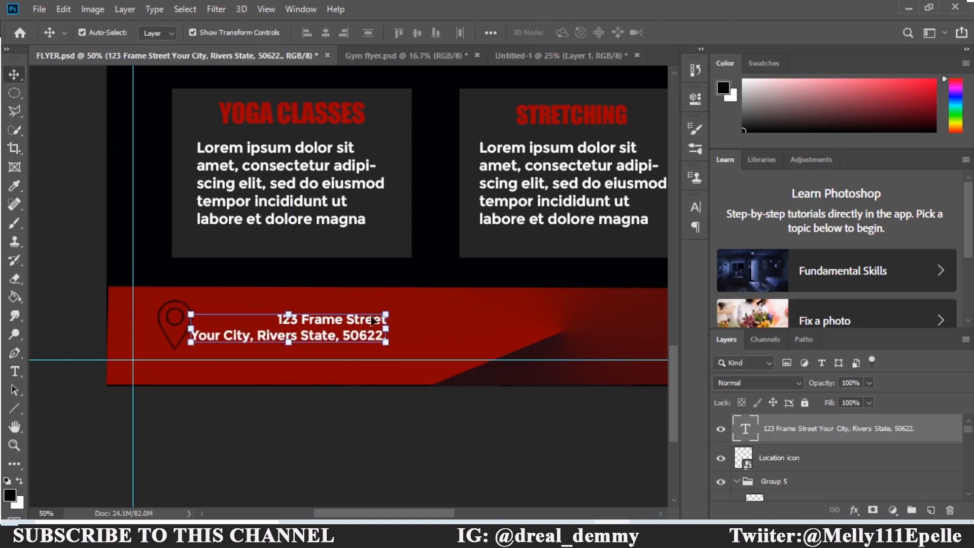
{"action": "key", "text": "ctrl+t"}
{"action": "left_click_drag", "start_coordinate": [394, 311], "coordinate": [349, 317]}
{"action": "left_click", "coordinate": [685, 33]}
{"action": "left_click", "coordinate": [439, 312]}
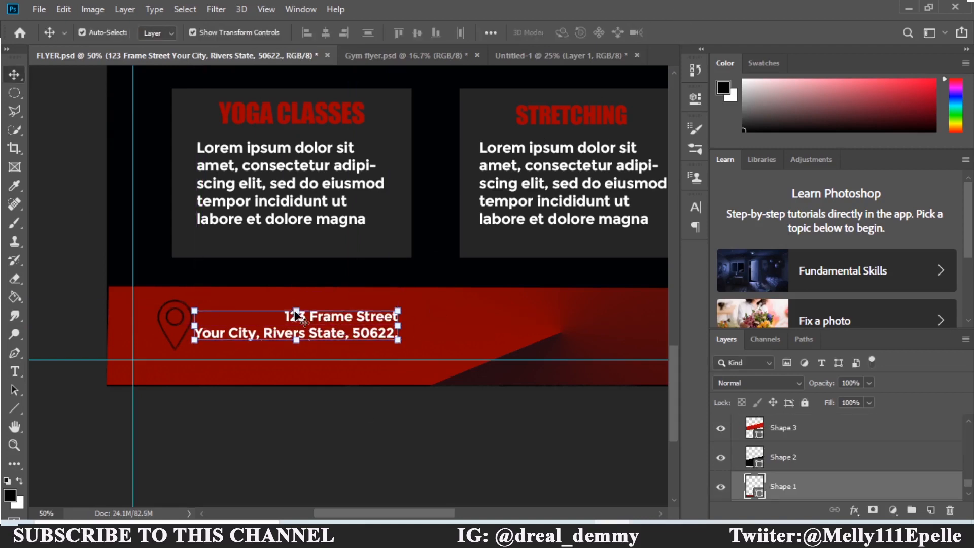
Shrink the paper-plane email icon to about 5% and position it on the red footer.
{"action": "left_click_drag", "start_coordinate": [359, 514], "coordinate": [397, 513]}
{"action": "left_click_drag", "start_coordinate": [675, 415], "coordinate": [679, 366]}
{"action": "left_click", "coordinate": [518, 236]}
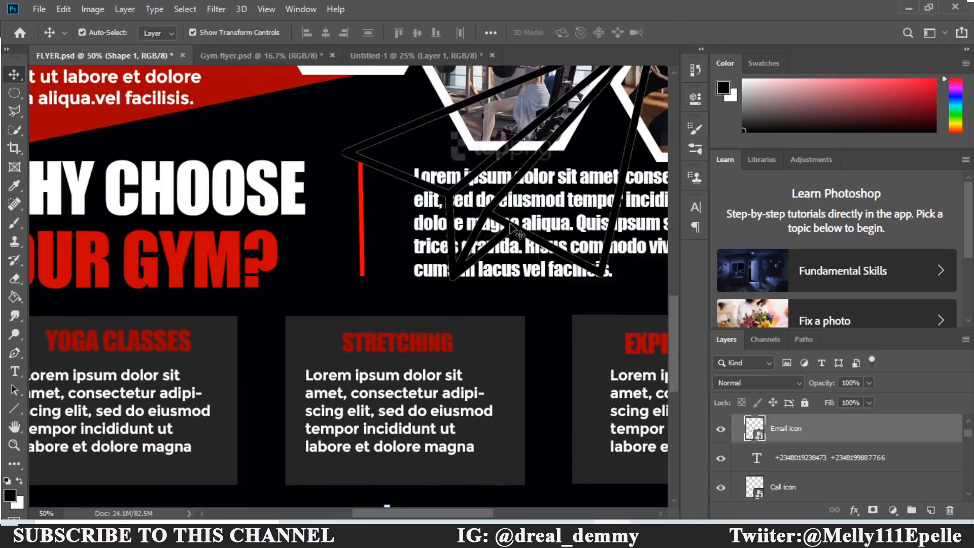
{"action": "left_click_drag", "start_coordinate": [341, 280], "coordinate": [309, 306]}
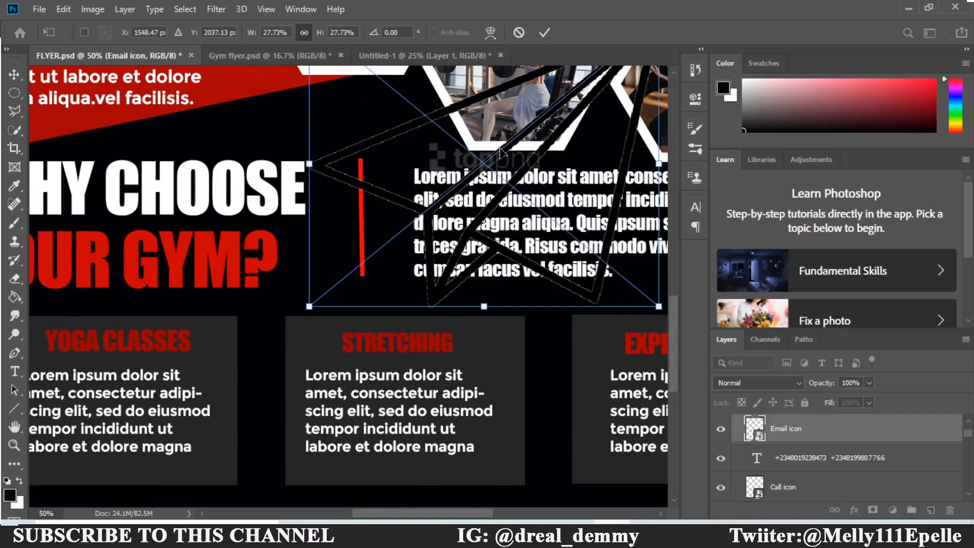
{"action": "left_click_drag", "start_coordinate": [500, 149], "coordinate": [355, 407]}
{"action": "left_click_drag", "start_coordinate": [673, 376], "coordinate": [672, 429]}
{"action": "left_click_drag", "start_coordinate": [315, 160], "coordinate": [229, 150]}
{"action": "left_click_drag", "start_coordinate": [195, 121], "coordinate": [287, 370]}
{"action": "left_click", "coordinate": [545, 32]}
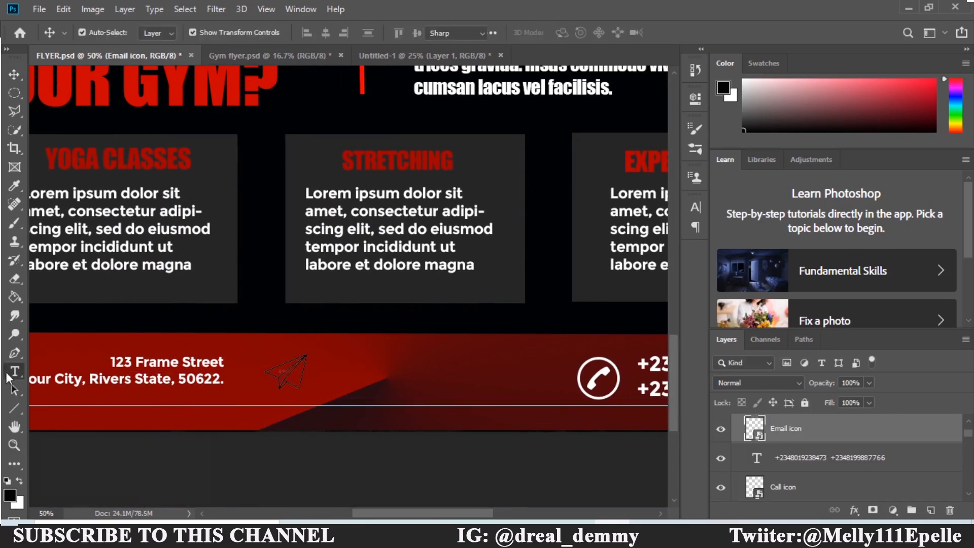
{"action": "key", "text": "t"}
{"action": "left_click", "coordinate": [326, 360]}
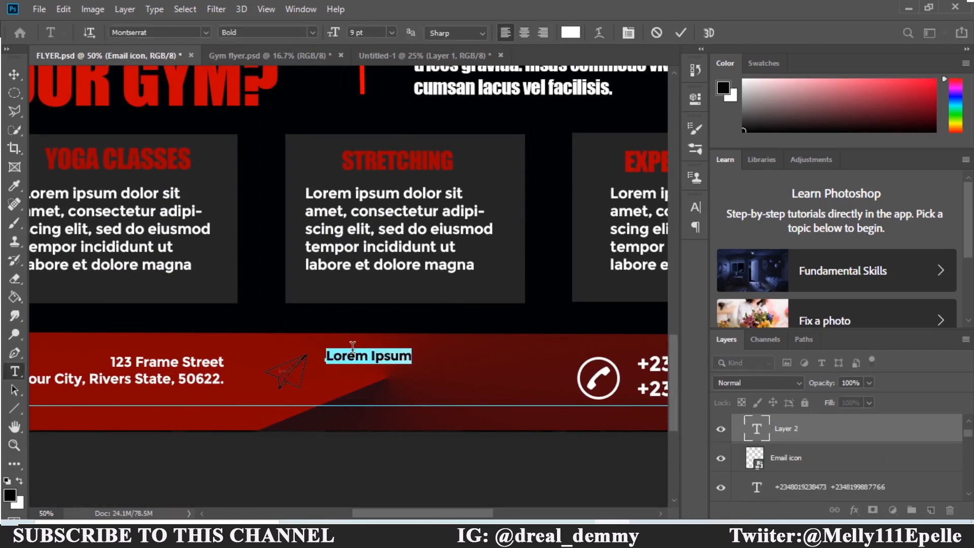
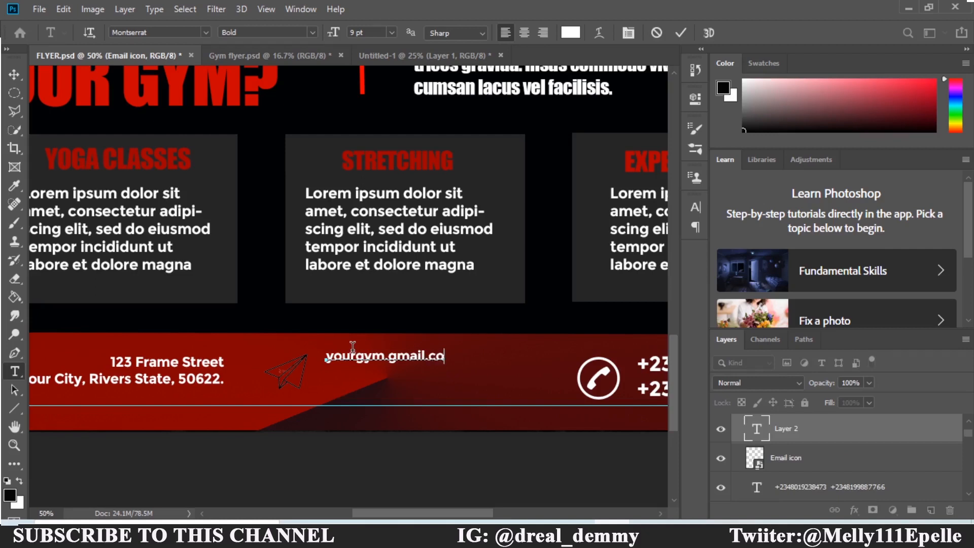
{"action": "key", "text": "BackSpace"}
{"action": "key", "text": "BackSpace"}
{"action": "key", "text": "BackSpace"}
{"action": "key", "text": "BackSpace"}
{"action": "key", "text": "BackSpace"}
{"action": "key", "text": "BackSpace"}
{"action": "key", "text": "BackSpace"}
{"action": "key", "text": "BackSpace"}
{"action": "key", "text": "BackSpace"}
{"action": "key", "text": "BackSpace"}
{"action": "key", "text": "BackSpace"}
{"action": "key", "text": "BackSpace"}
{"action": "key", "text": "Return"}
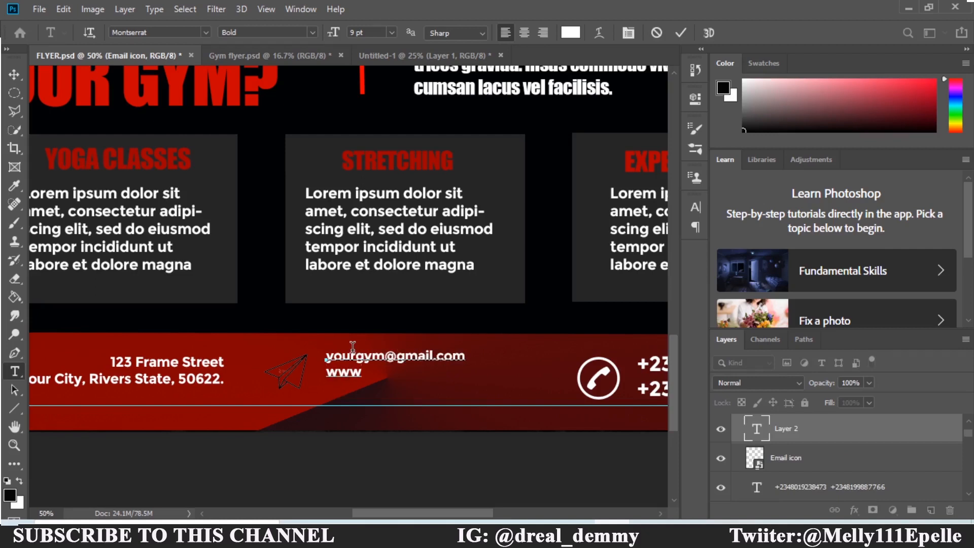
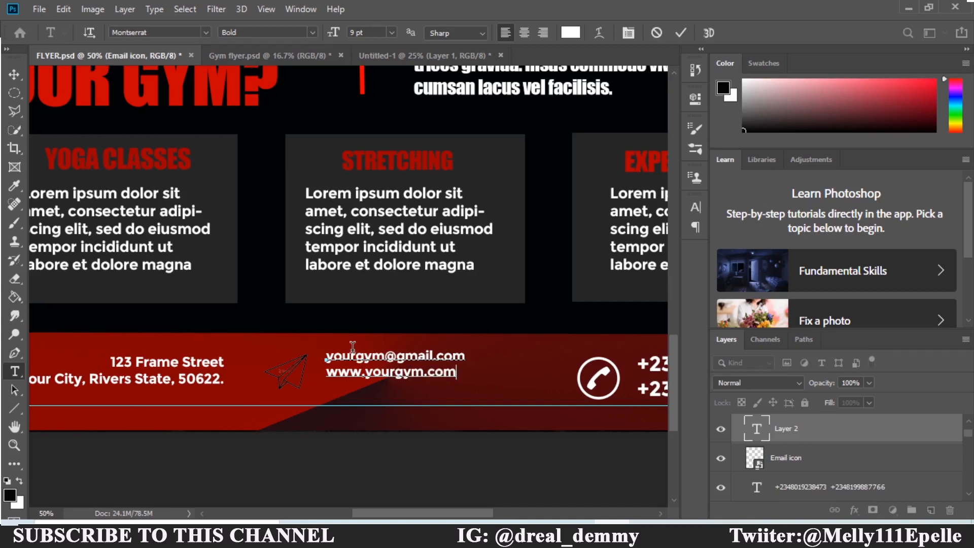
{"action": "left_click", "coordinate": [681, 32]}
{"action": "left_click", "coordinate": [14, 74]}
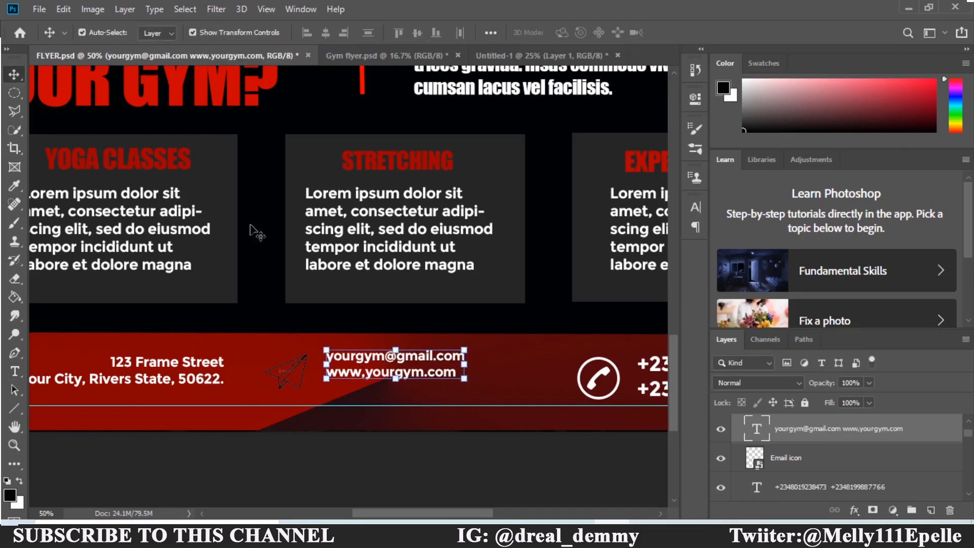
Set the e-mail/website text to Bahnschrift, nudge it left, and enlarge it beyond 12 pt.
{"action": "left_click", "coordinate": [699, 209]}
{"action": "left_click", "coordinate": [611, 226]}
{"action": "left_click", "coordinate": [585, 299]}
{"action": "left_click", "coordinate": [671, 85]}
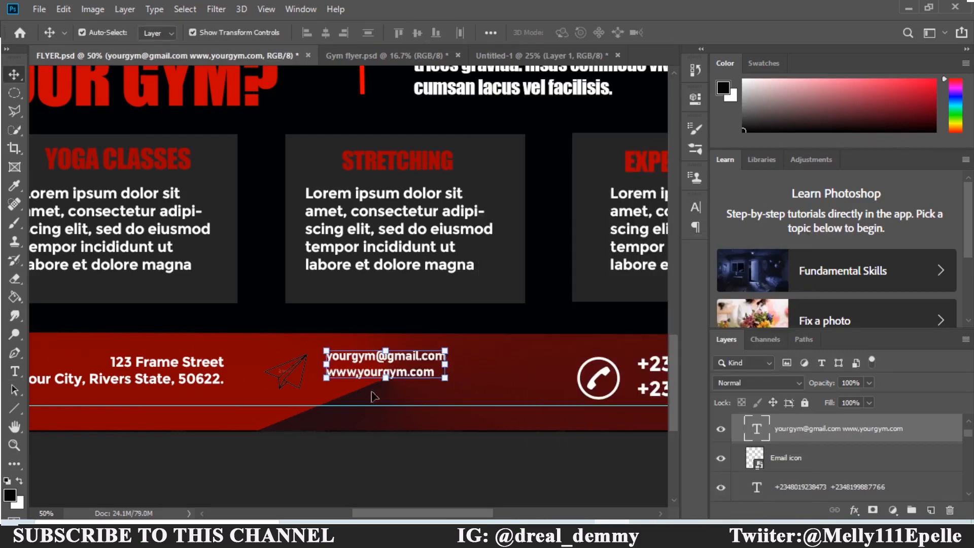
{"action": "left_click_drag", "start_coordinate": [402, 363], "coordinate": [394, 366]}
{"action": "left_click", "coordinate": [695, 206]}
{"action": "left_click", "coordinate": [592, 244]}
{"action": "left_click", "coordinate": [570, 326]}
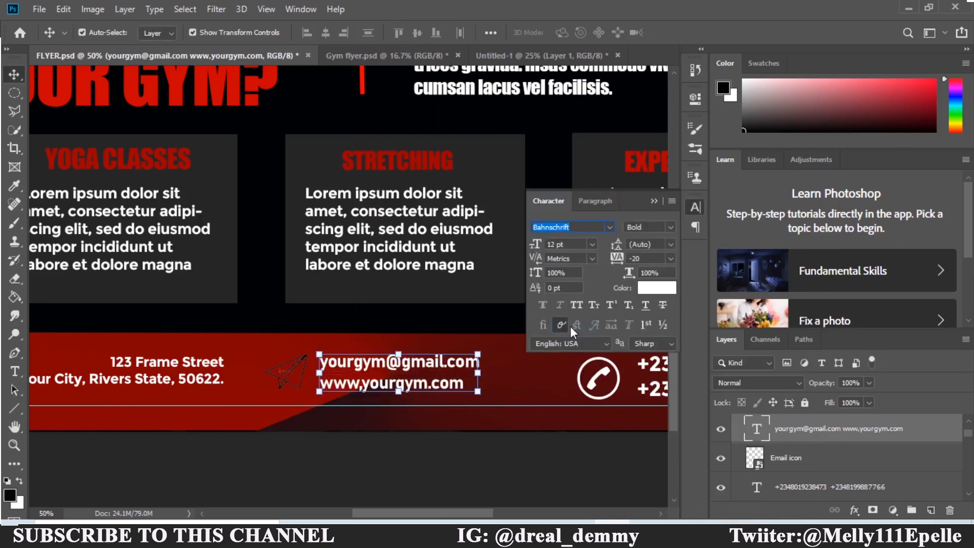
{"action": "left_click", "coordinate": [592, 244]}
{"action": "left_click", "coordinate": [573, 348]}
{"action": "left_click", "coordinate": [696, 207]}
Set the address text to Bahnschrift at 14 pt.
{"action": "left_click", "coordinate": [193, 379]}
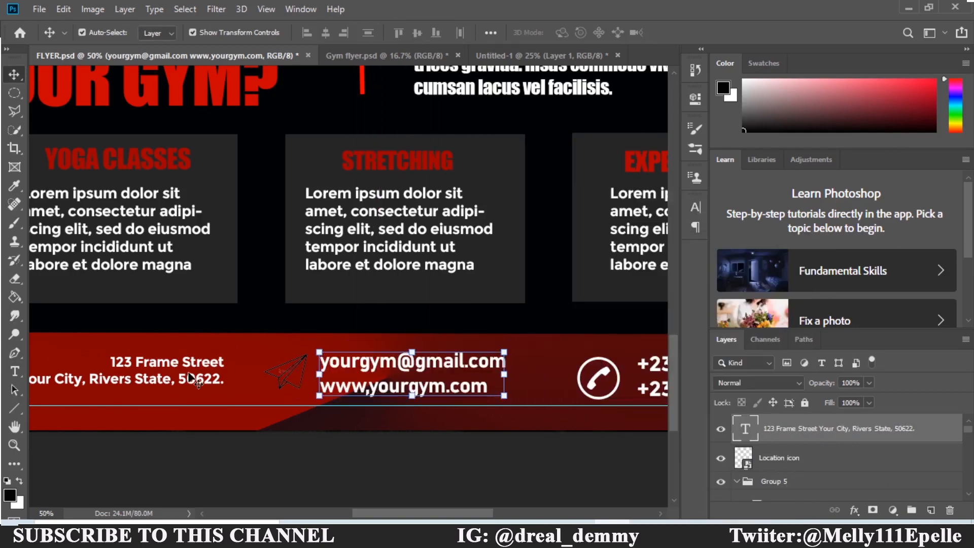
{"action": "left_click", "coordinate": [695, 207]}
{"action": "left_click", "coordinate": [601, 236]}
{"action": "left_click", "coordinate": [579, 254]}
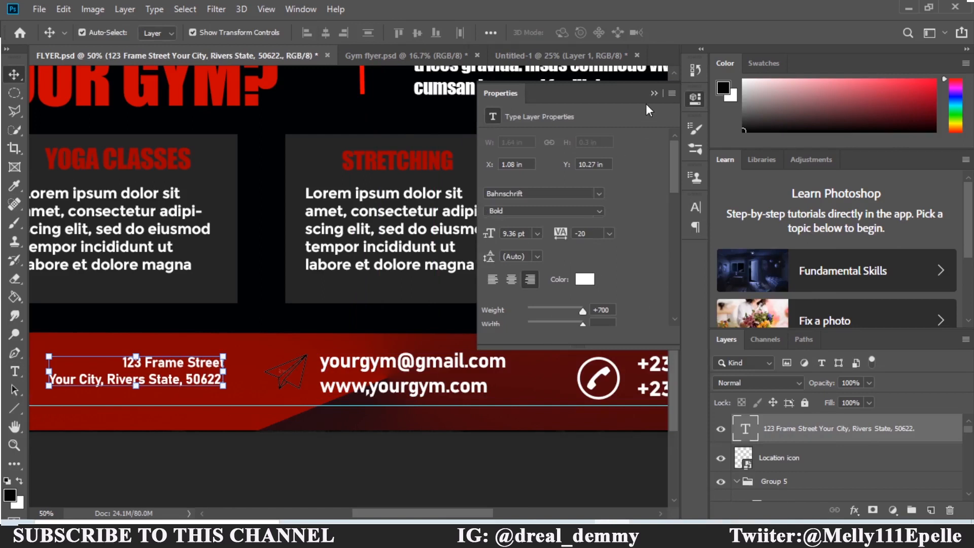
{"action": "left_click", "coordinate": [654, 94]}
{"action": "left_click", "coordinate": [695, 207]}
{"action": "left_click", "coordinate": [592, 244]}
{"action": "left_click", "coordinate": [573, 341]}
{"action": "key", "text": "ctrl+z"}
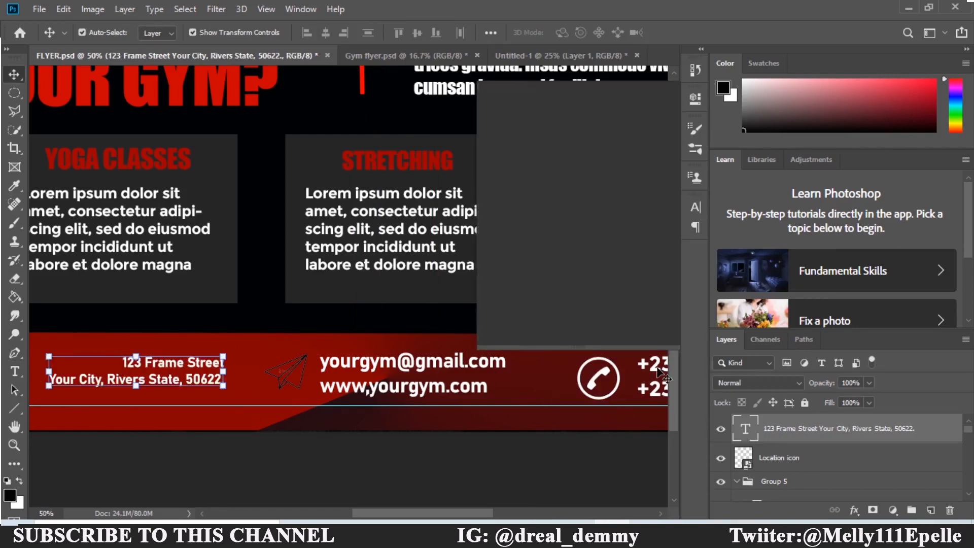
{"action": "left_click", "coordinate": [696, 207]}
{"action": "left_click", "coordinate": [592, 244]}
{"action": "left_click", "coordinate": [573, 338]}
{"action": "left_click", "coordinate": [696, 207]}
Fit the whole flyer on screen and place a small GYM logo near the headline.
{"action": "left_click", "coordinate": [659, 366]}
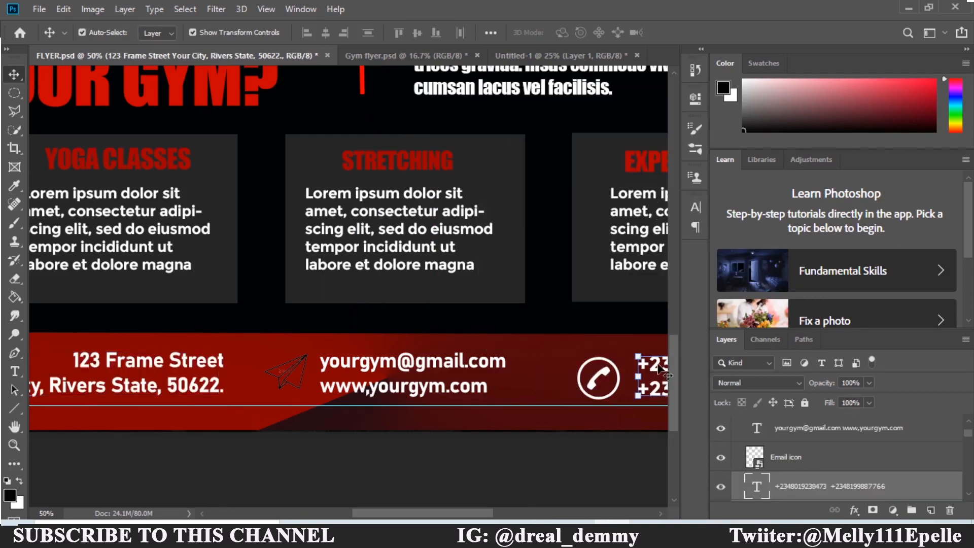
{"action": "left_click", "coordinate": [696, 207]}
{"action": "key", "text": "ctrl+0"}
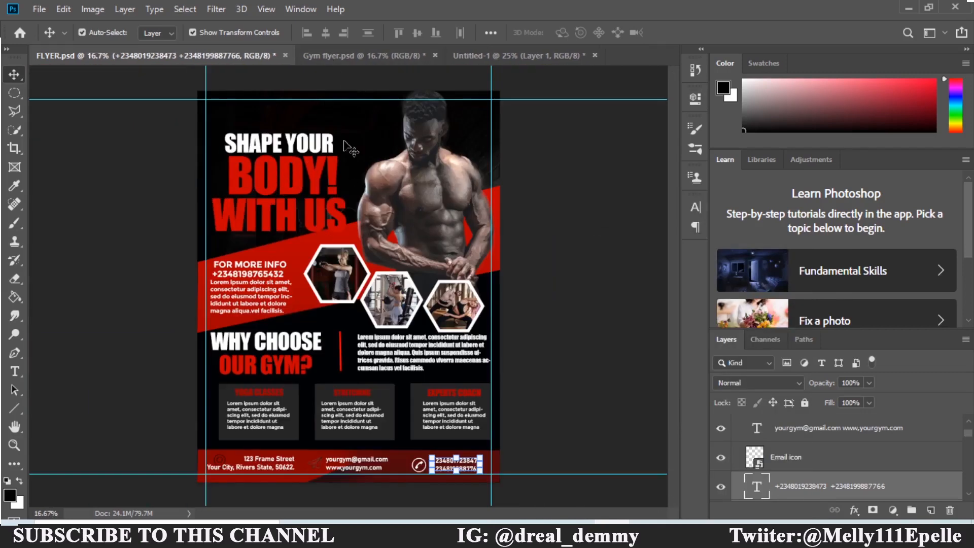
{"action": "left_click", "coordinate": [345, 163]}
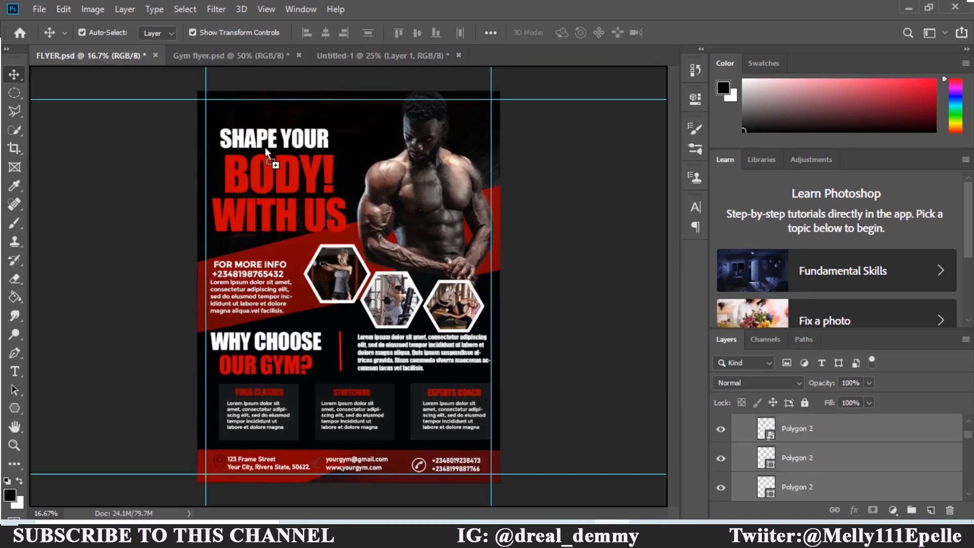
{"action": "left_click_drag", "start_coordinate": [289, 166], "coordinate": [291, 168]}
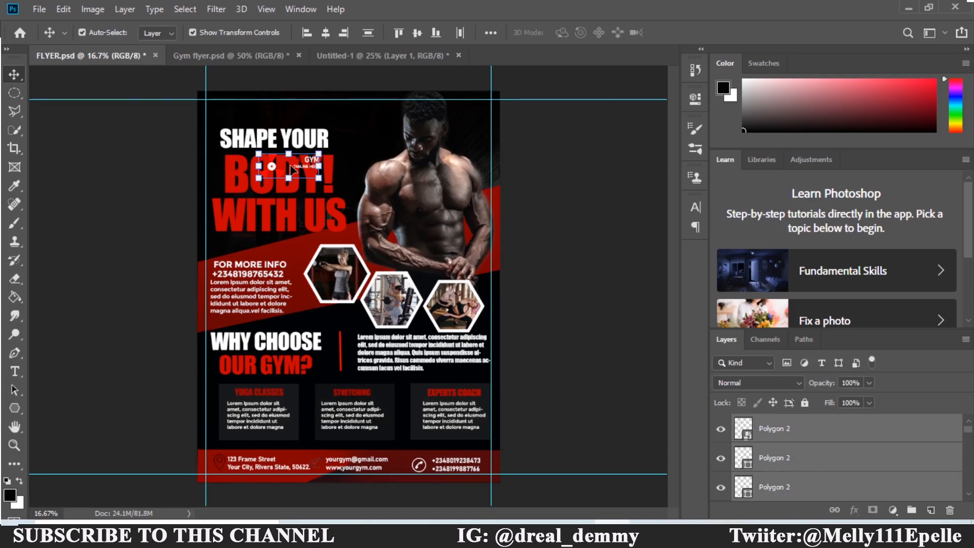